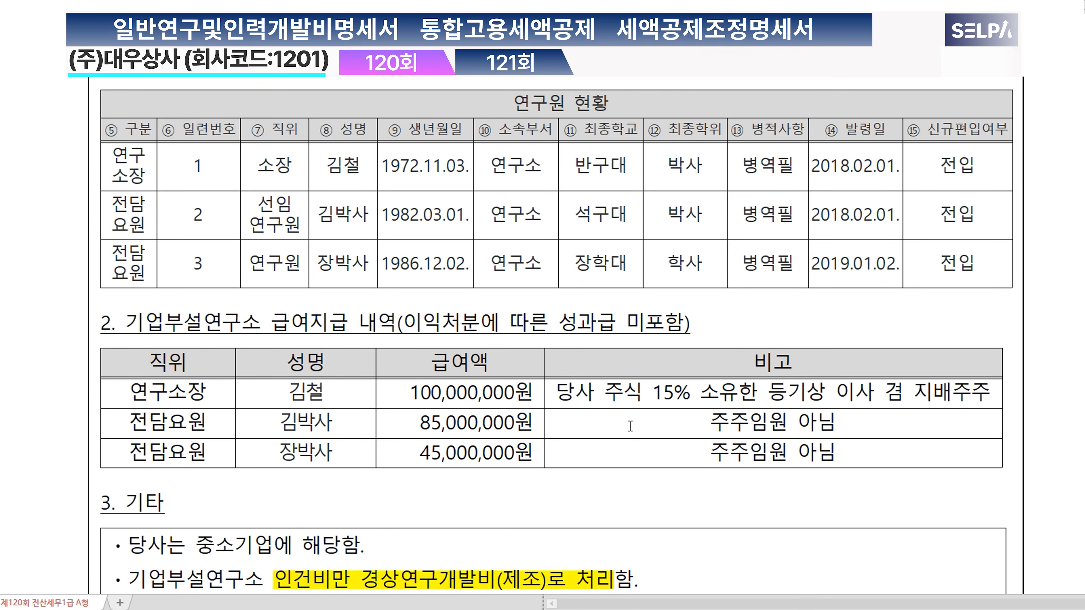
Step: Review the problem's requirements, switch to KcLep, and look over the R&D credit, tax credit adjustment and minimum tax forms in corporate adjustments
{"action": "scroll", "coordinate": [630, 427], "scroll_direction": "up", "scroll_amount": 3}
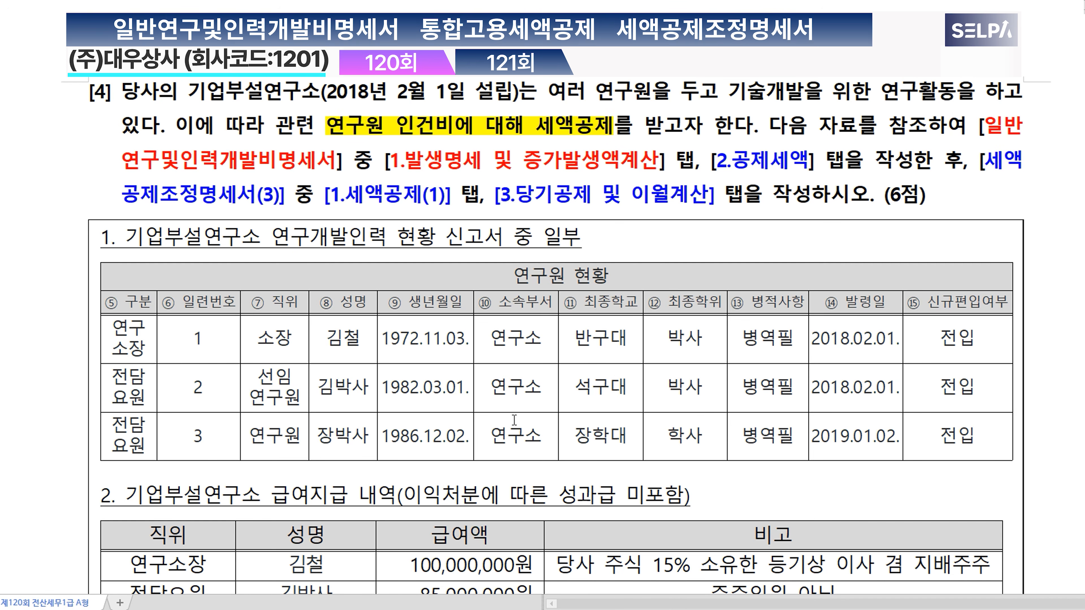
{"action": "key", "text": "alt+Tab"}
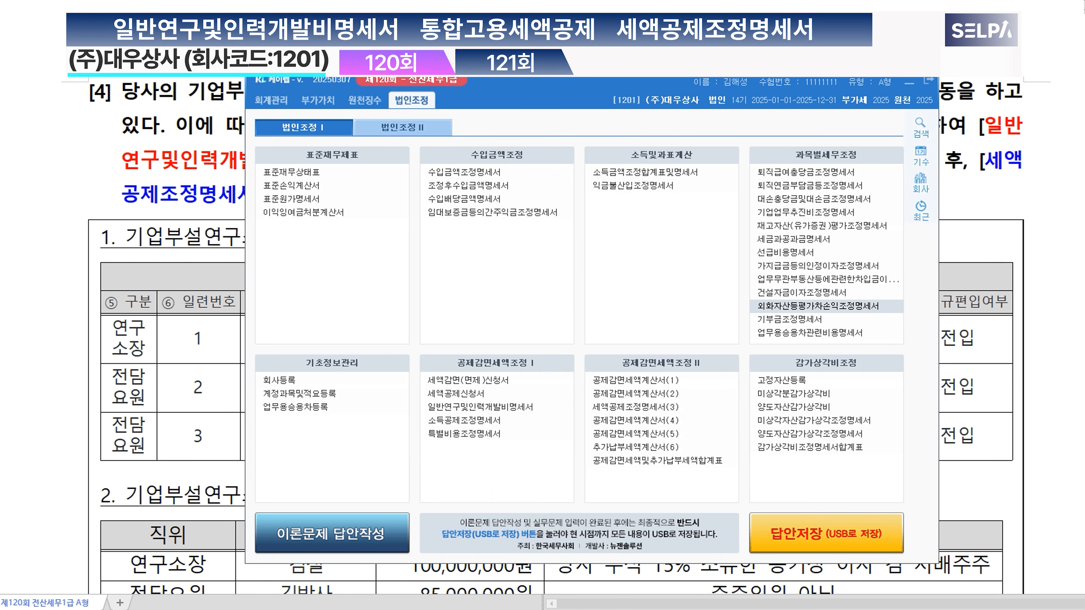
{"action": "left_click", "coordinate": [511, 412]}
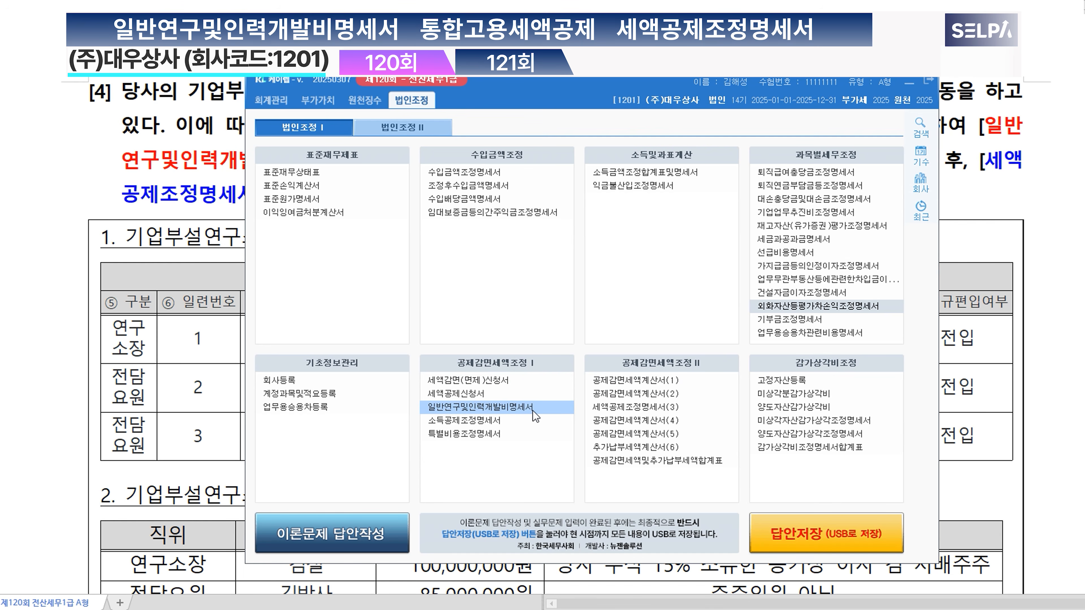
{"action": "left_click", "coordinate": [622, 408]}
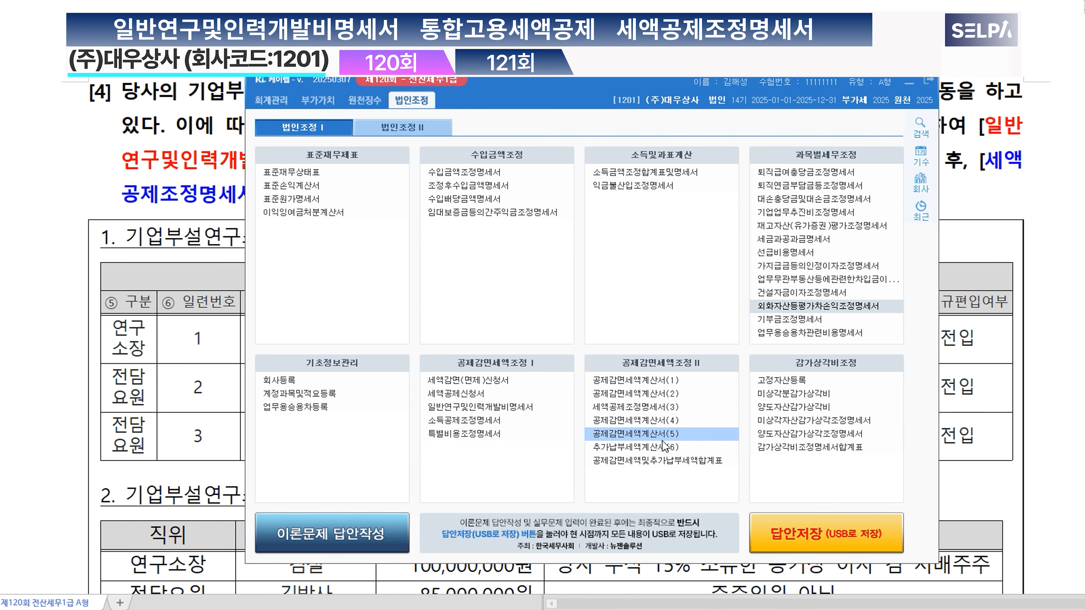
{"action": "left_click", "coordinate": [660, 463]}
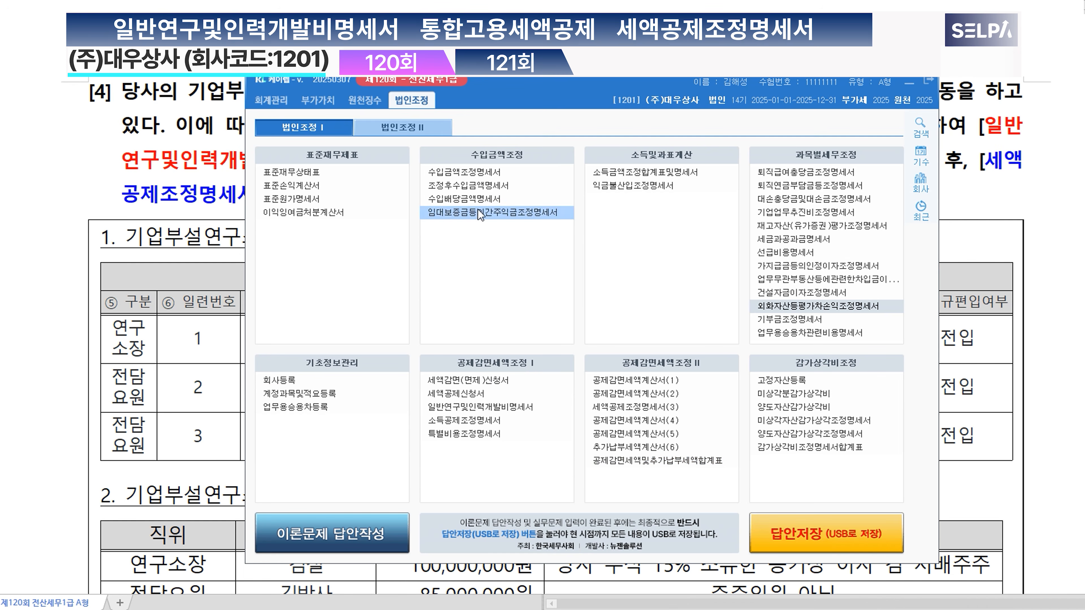
{"action": "left_click", "coordinate": [420, 130]}
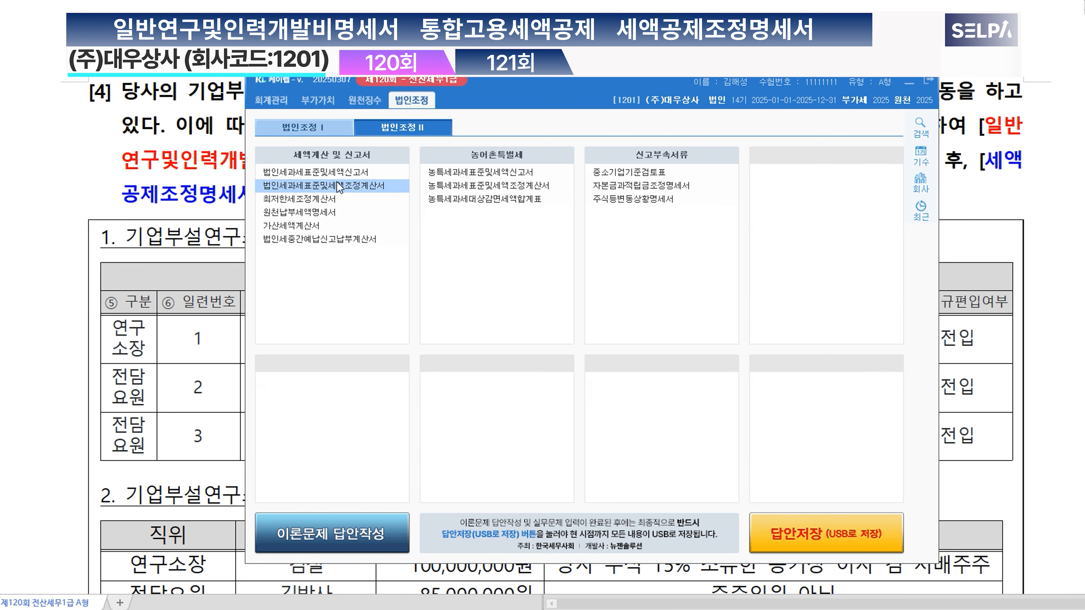
{"action": "left_click", "coordinate": [343, 187]}
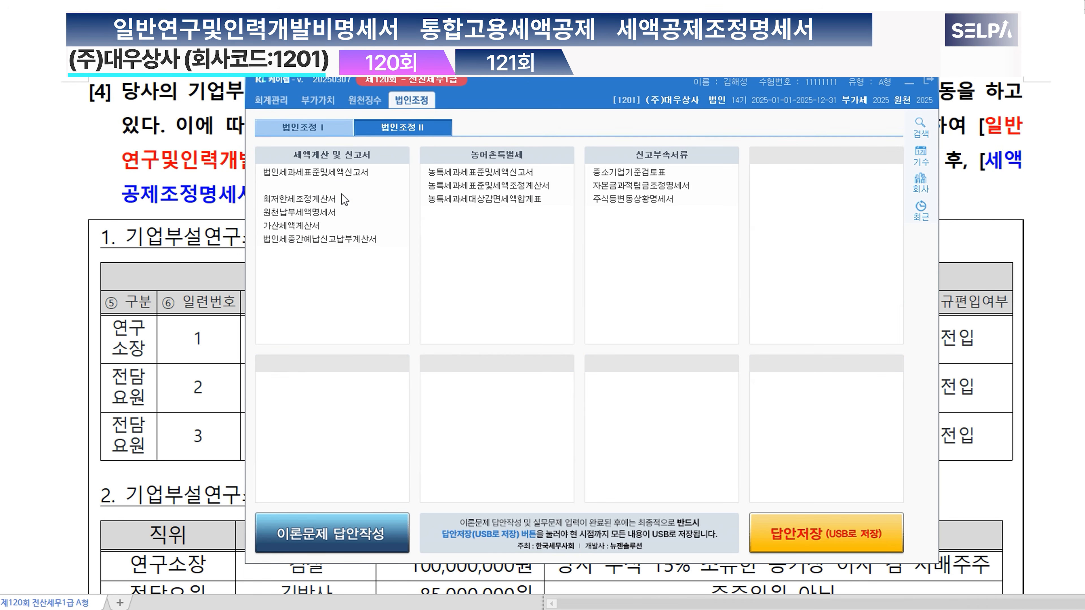
{"action": "left_click", "coordinate": [334, 200]}
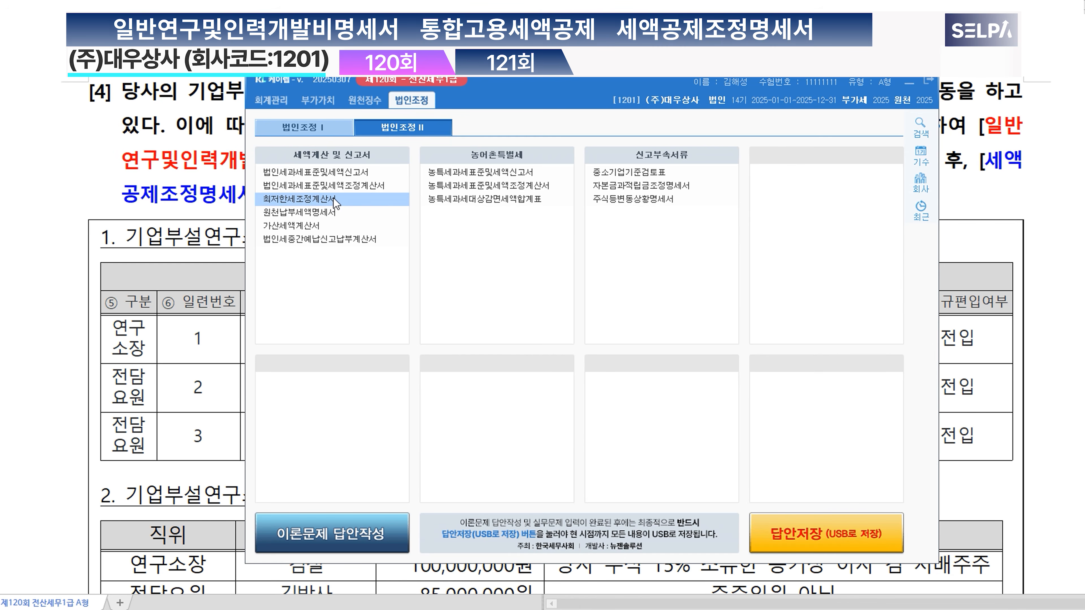
{"action": "left_click", "coordinate": [324, 130]}
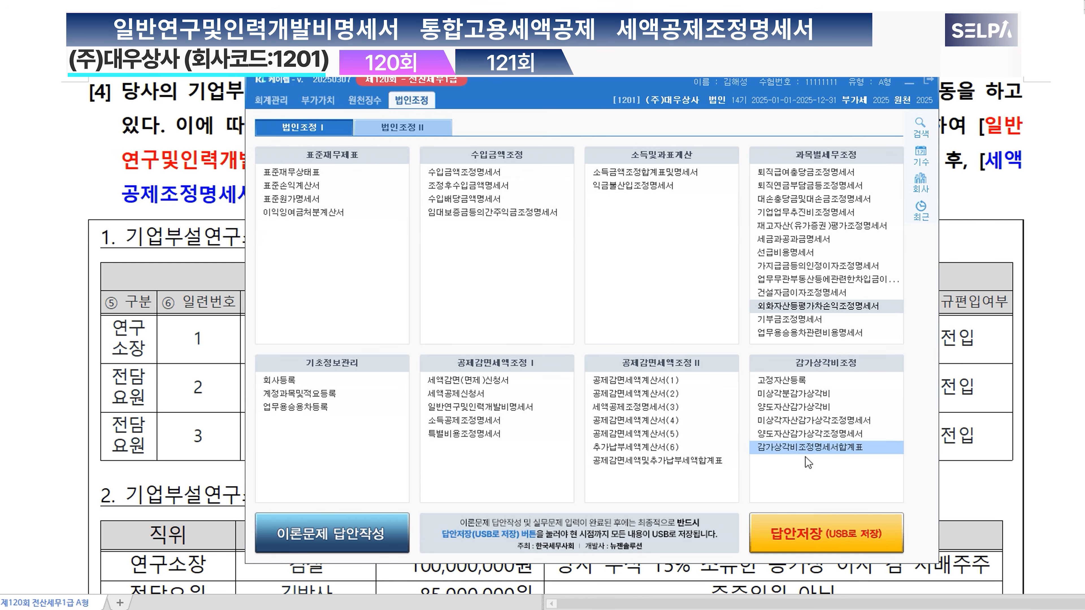
{"action": "left_click", "coordinate": [662, 462]}
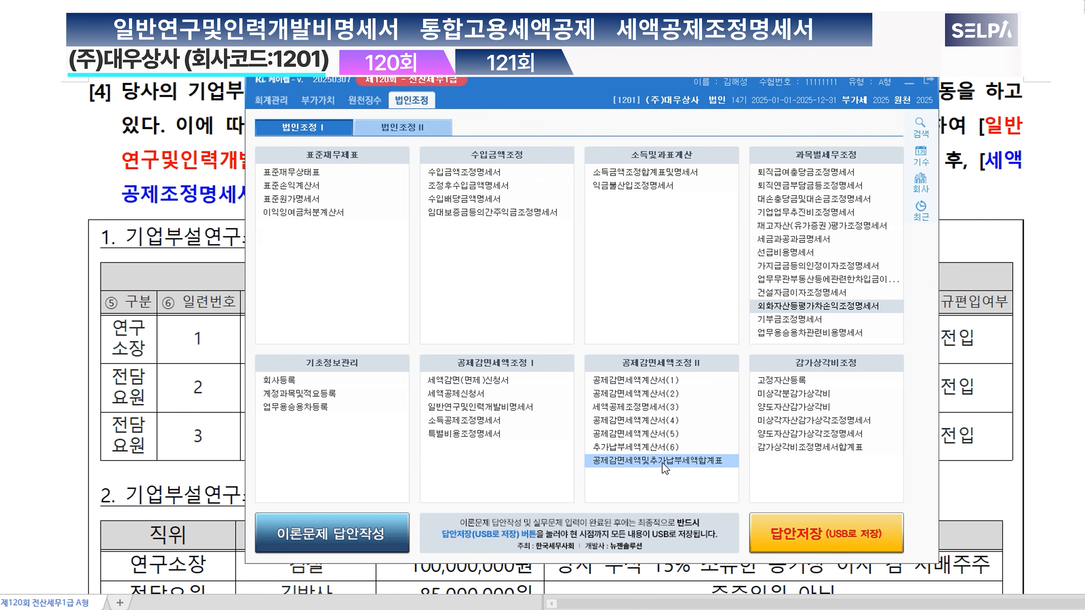
{"action": "left_click", "coordinate": [648, 411]}
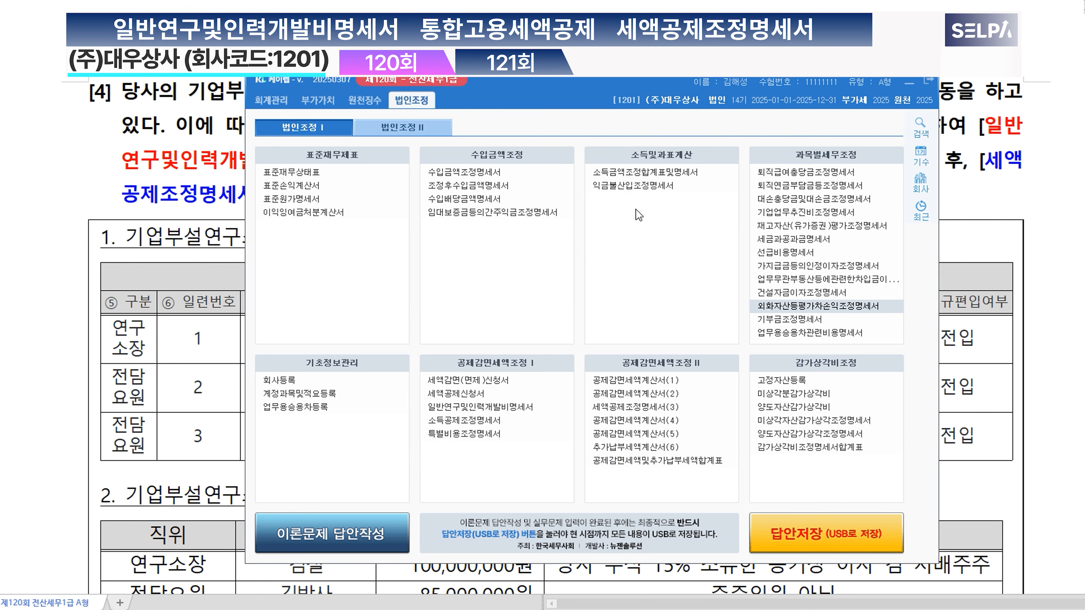
Step: Return to the problem document and read the salary table and the 기타 notes on the R&D tax credit conditions
{"action": "left_click", "coordinate": [192, 200]}
{"action": "scroll", "coordinate": [195, 196], "scroll_direction": "down", "scroll_amount": 10}
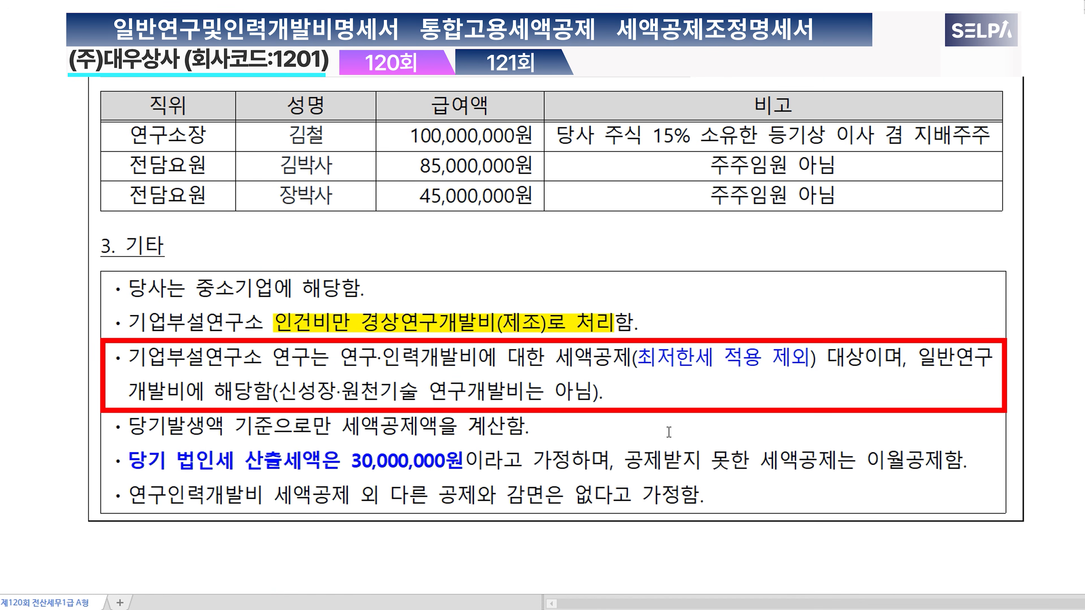
{"action": "scroll", "coordinate": [590, 412], "scroll_direction": "up", "scroll_amount": 2}
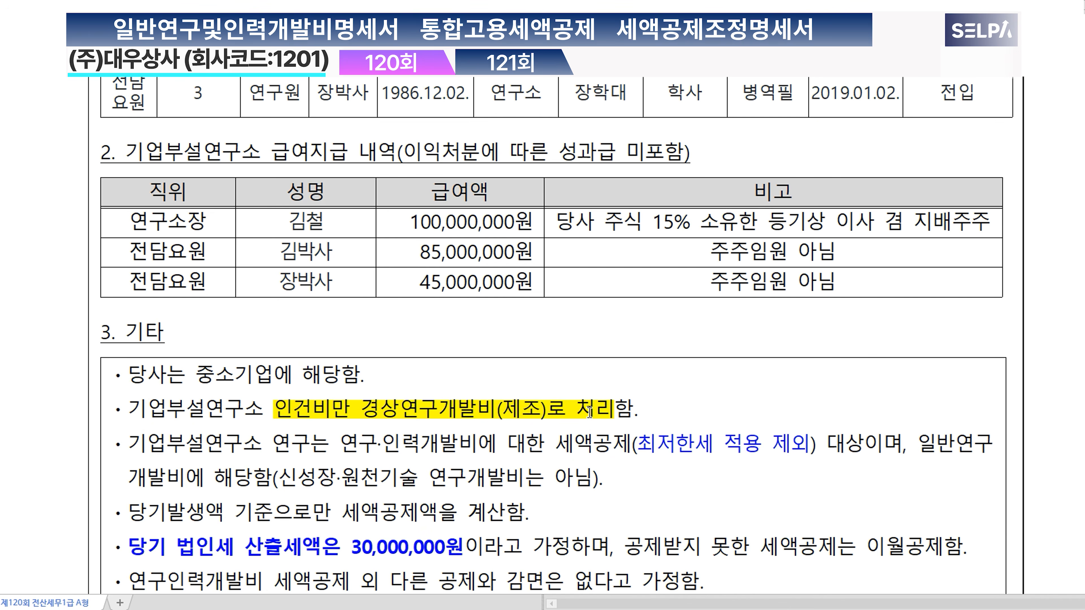
{"action": "scroll", "coordinate": [590, 412], "scroll_direction": "up", "scroll_amount": 2}
{"action": "scroll", "coordinate": [590, 413], "scroll_direction": "down", "scroll_amount": 2}
Step: Switch to KcLep and open the 일반연구및인력개발비명세서 form, keeping the problem document visible behind it
{"action": "left_click", "coordinate": [375, 581]}
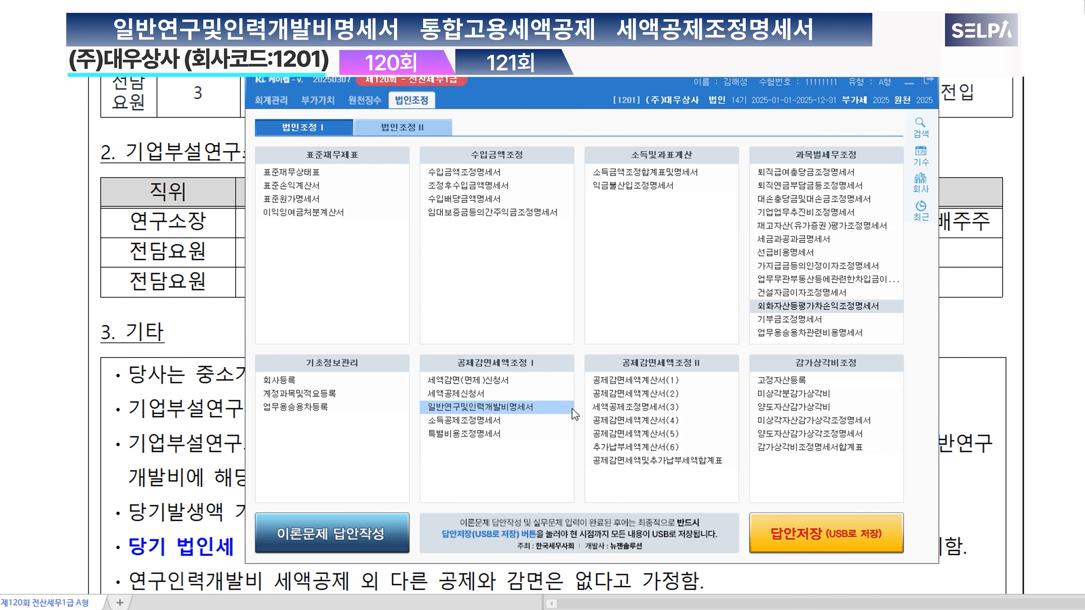
{"action": "left_click", "coordinate": [472, 410]}
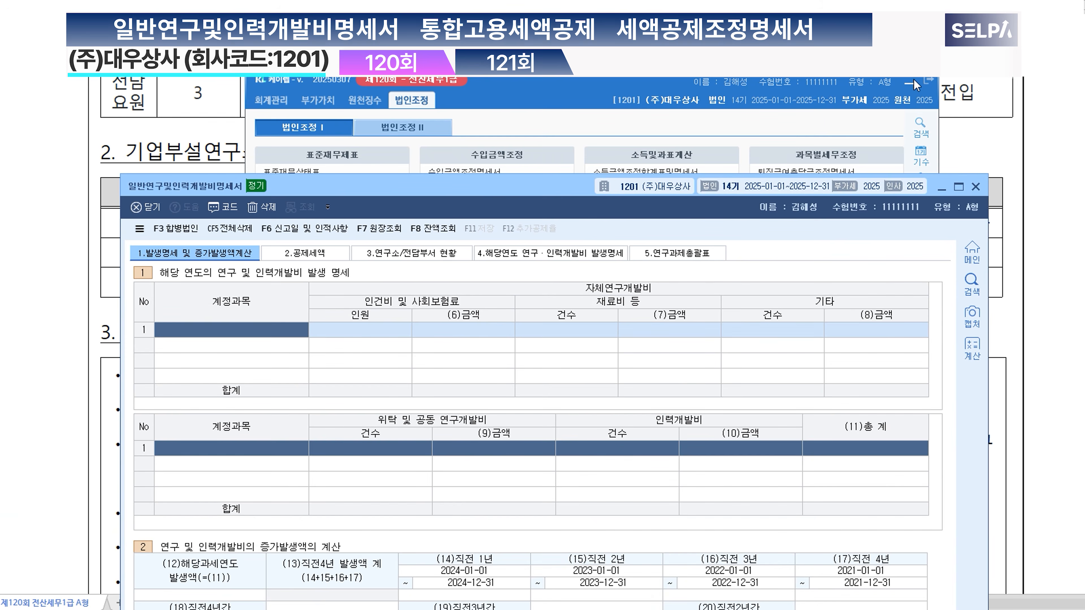
{"action": "left_click", "coordinate": [909, 83]}
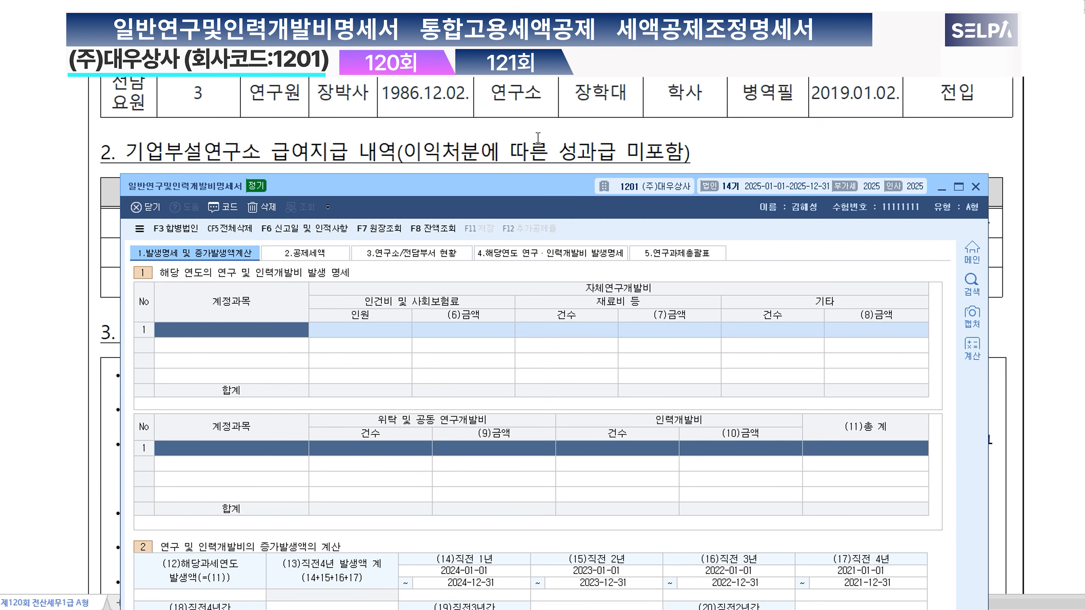
Step: In the problem's salary table, strike through the research head's row and mark the two 전담요원 rows in blue
{"action": "left_click", "coordinate": [545, 126]}
{"action": "scroll", "coordinate": [530, 219], "scroll_direction": "up", "scroll_amount": 4}
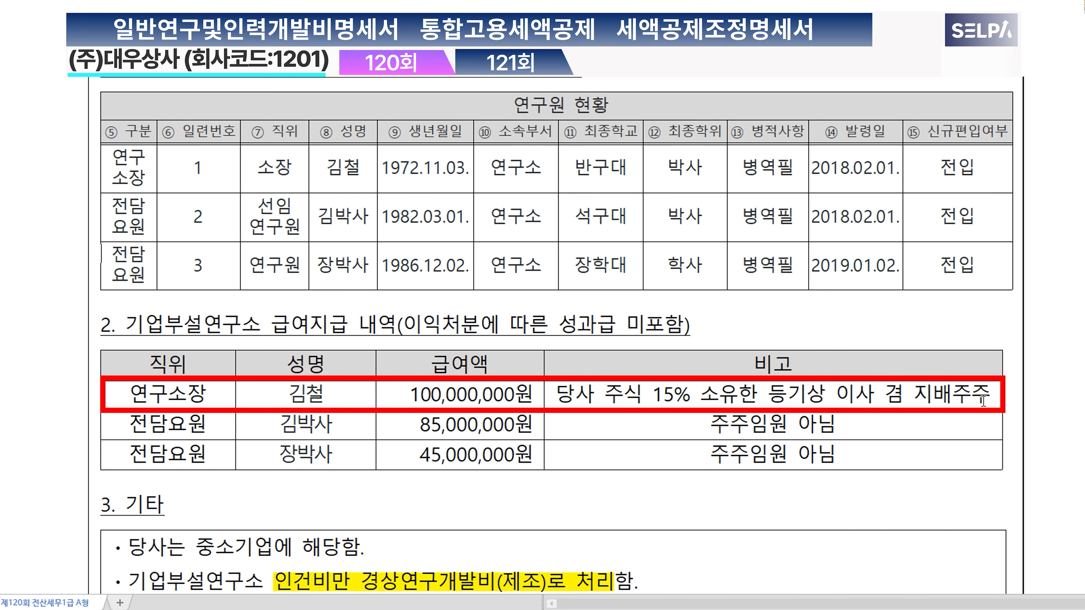
{"action": "left_click_drag", "start_coordinate": [986, 397], "coordinate": [160, 397]}
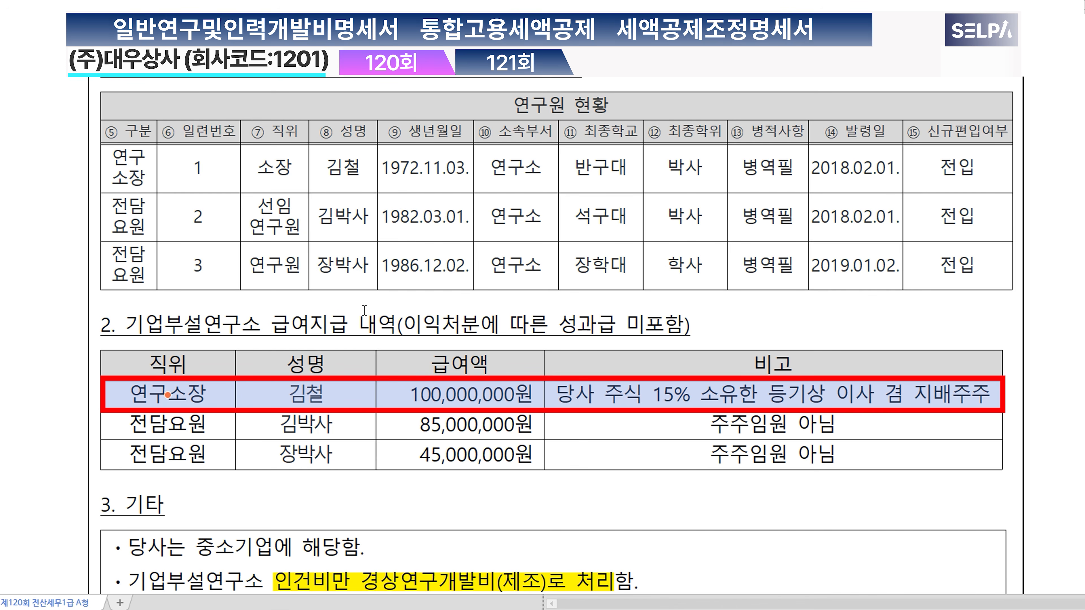
{"action": "key", "text": "ctrl+5"}
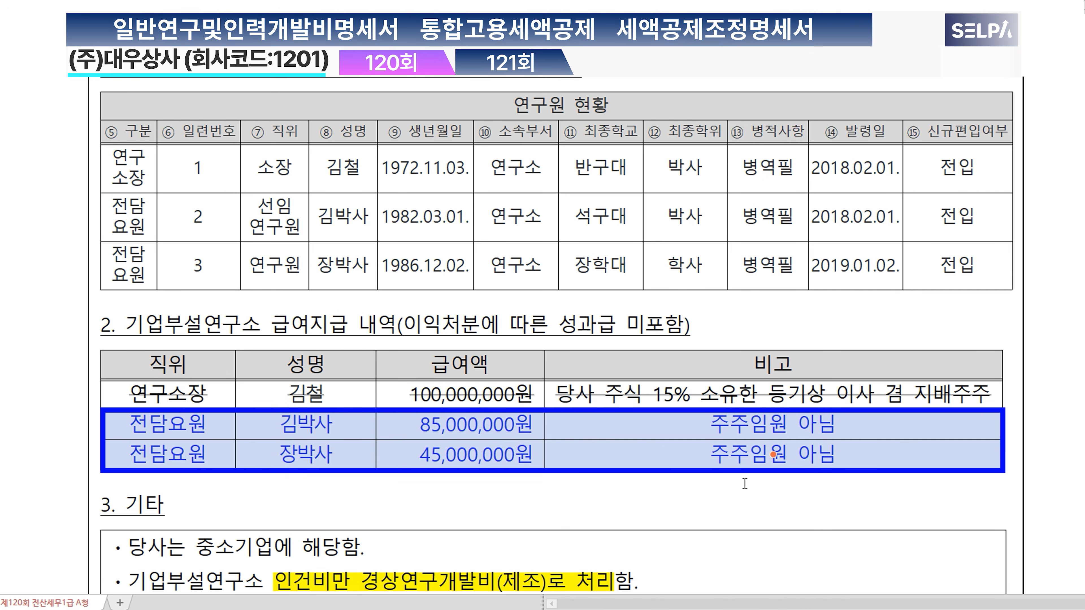
{"action": "left_click_drag", "start_coordinate": [445, 432], "coordinate": [444, 454]}
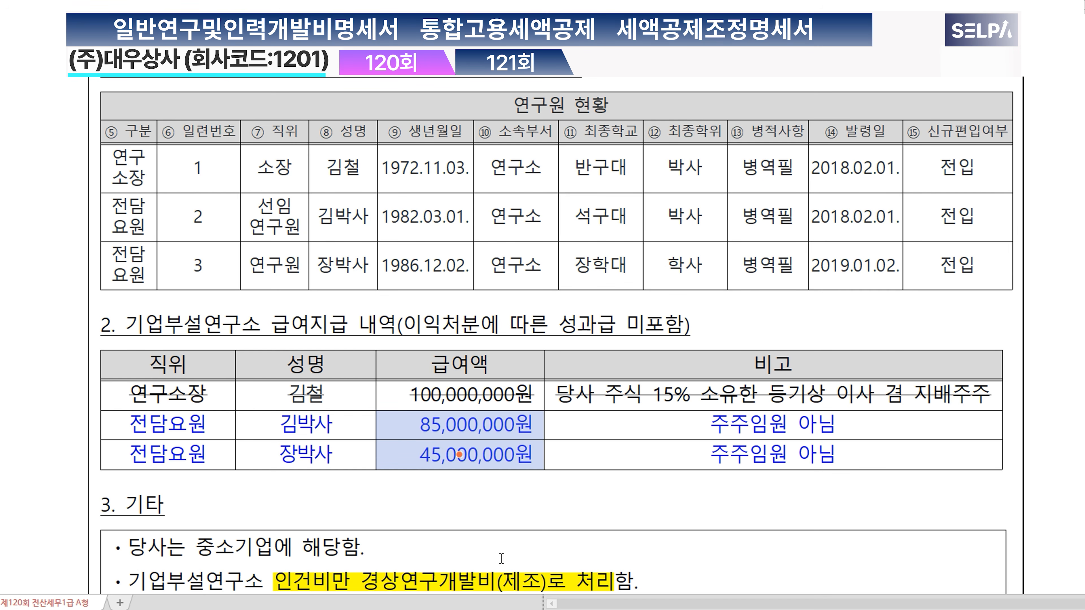
Step: In the first row of the current-year R&D expense details, enter account 0523 경상연구개발비 (제조원가), keeping the problem's notes readable above the form
{"action": "scroll", "coordinate": [506, 577], "scroll_direction": "down", "scroll_amount": 2}
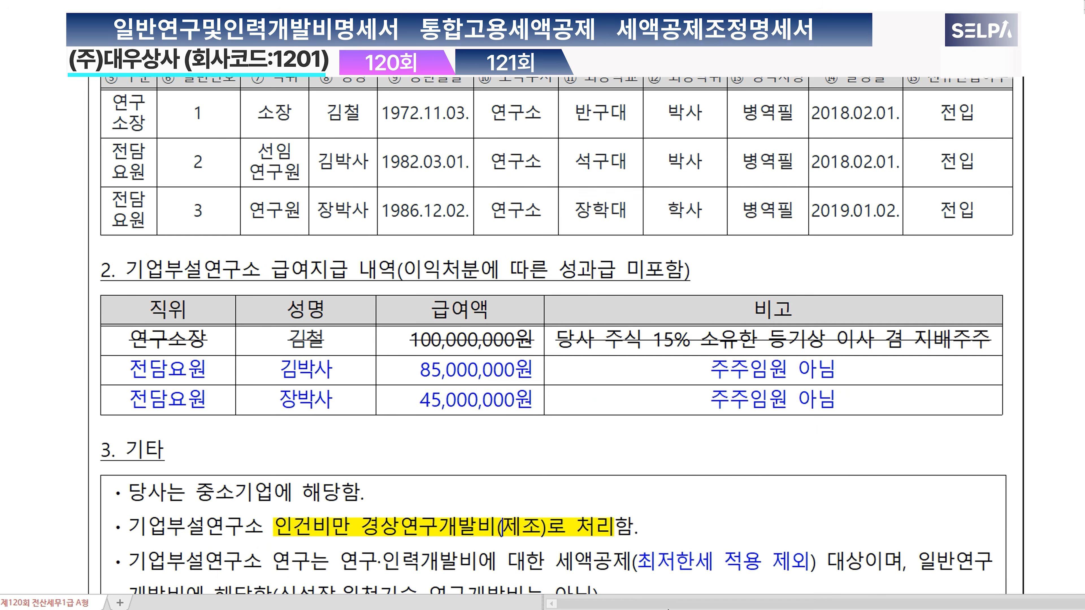
{"action": "key", "text": "alt+Tab"}
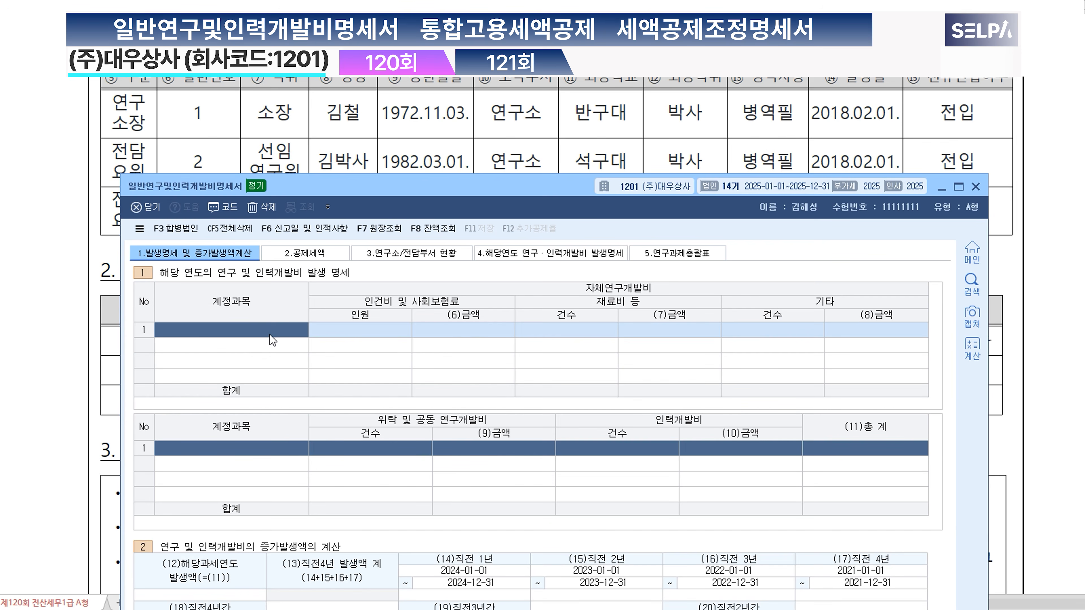
{"action": "left_click_drag", "start_coordinate": [572, 192], "coordinate": [521, 332]}
{"action": "scroll", "coordinate": [539, 380], "scroll_direction": "down", "scroll_amount": 9}
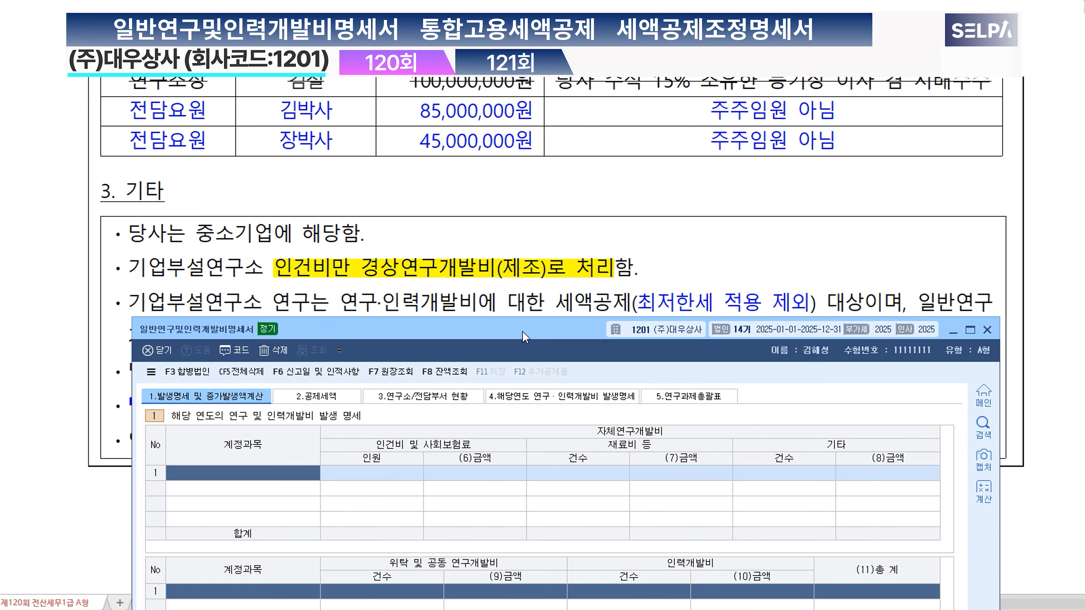
{"action": "key", "text": "F2"}
{"action": "type", "text": "경상"}
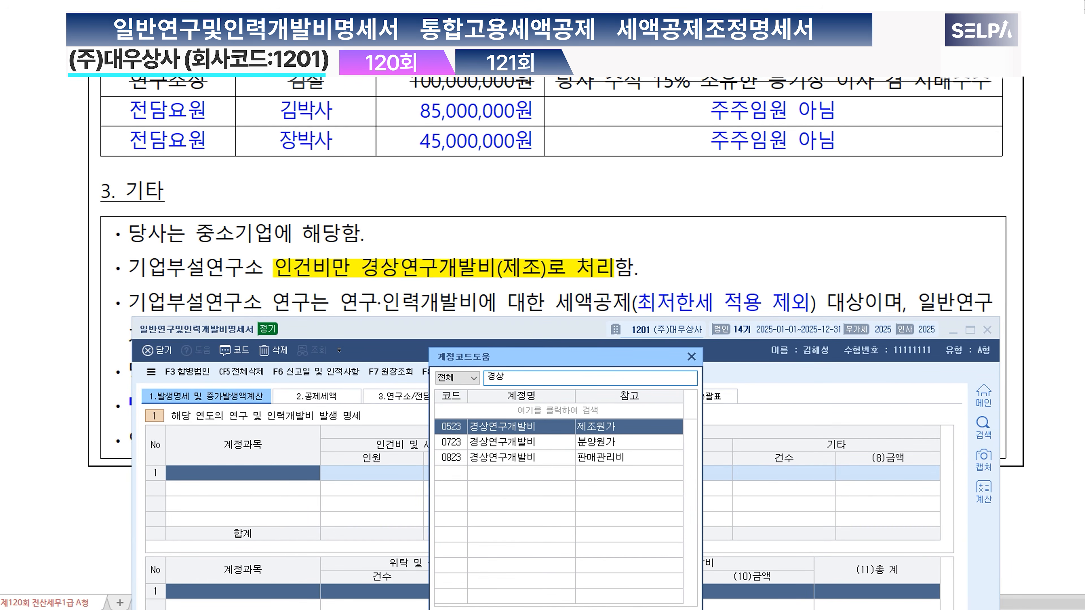
{"action": "key", "text": "Return"}
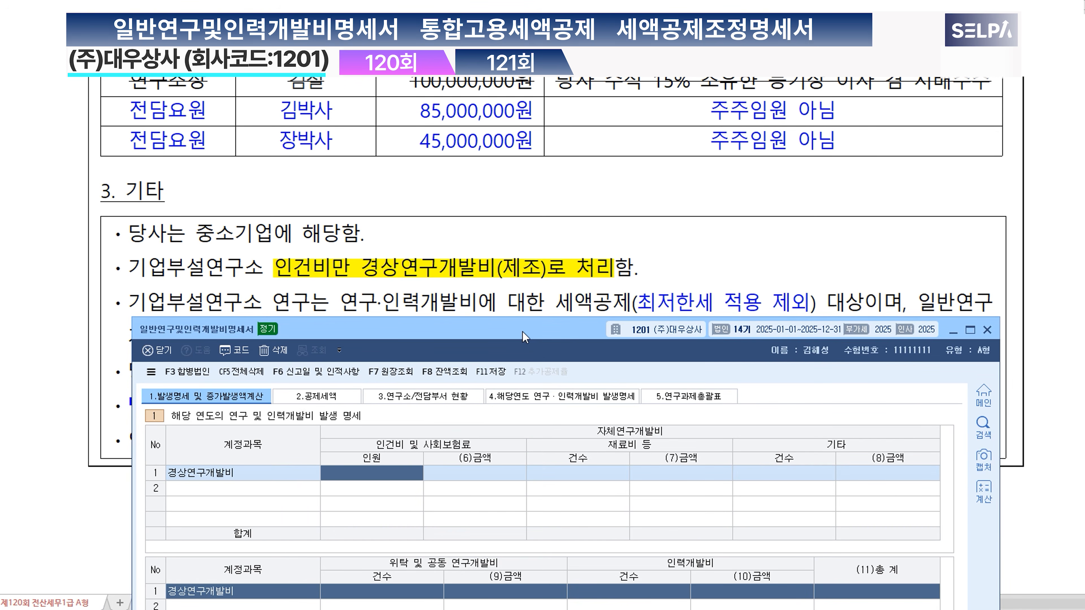
Step: For 경상연구개발비, enter 2 people and 130,000,000 under 인건비 및 사회보험료
{"action": "type", "text": "2"}
{"action": "key", "text": "Return"}
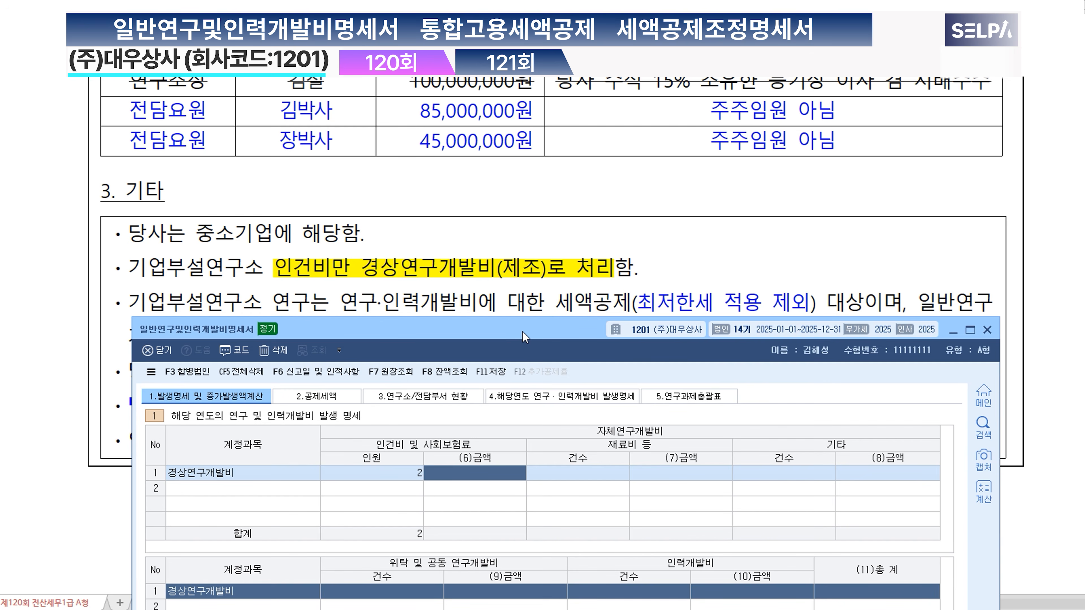
{"action": "type", "text": "130"}
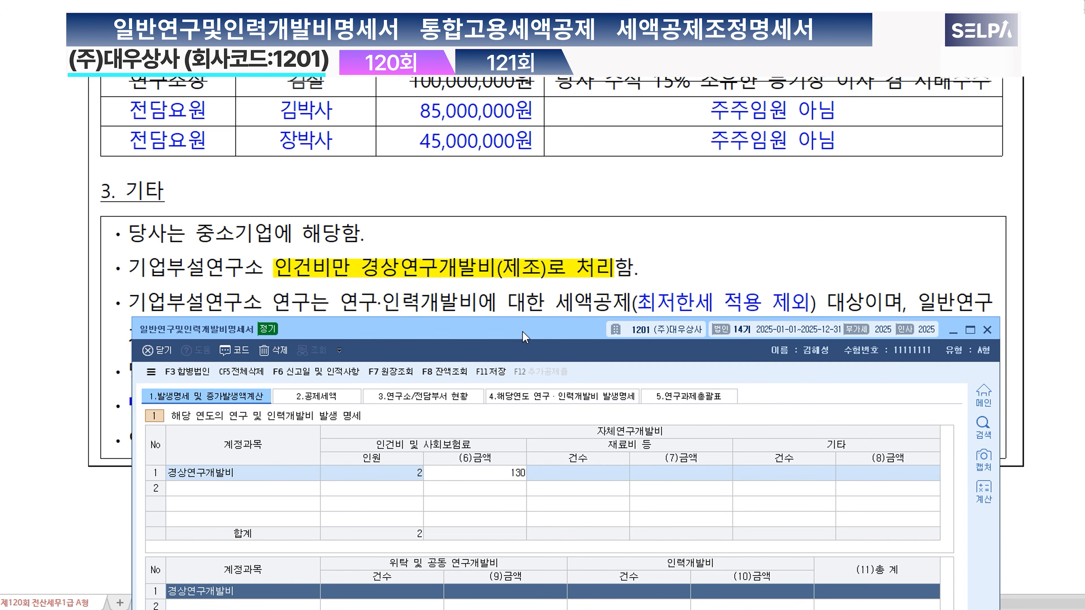
{"action": "type", "text": ",000,000"}
{"action": "key", "text": "Return"}
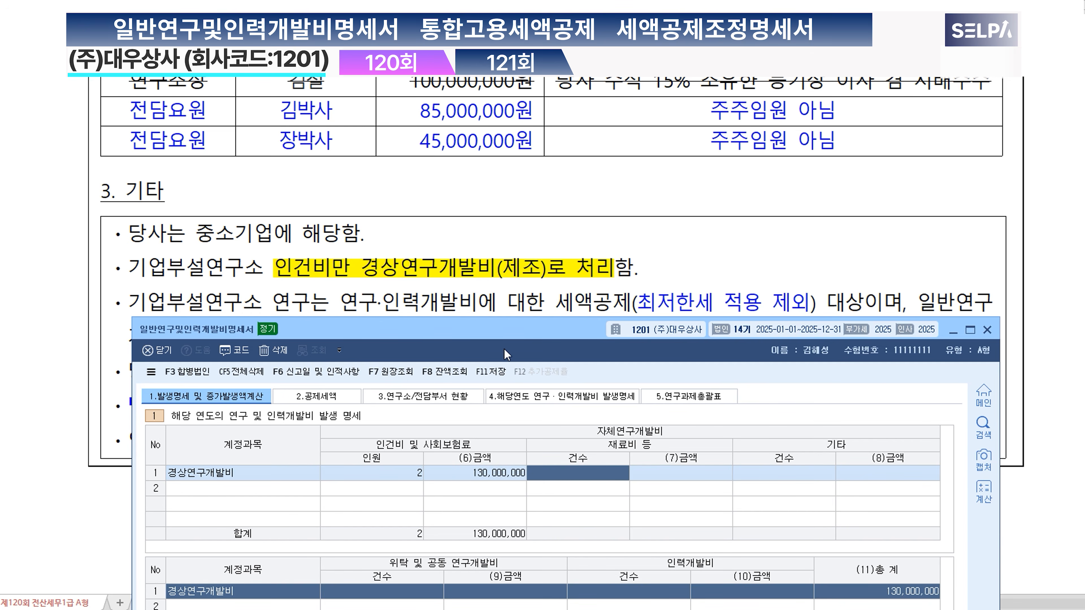
Step: Check the SME credit and minimum tax setting in 2.공제세액, and save and close the R&D expense statement
{"action": "left_click", "coordinate": [325, 397]}
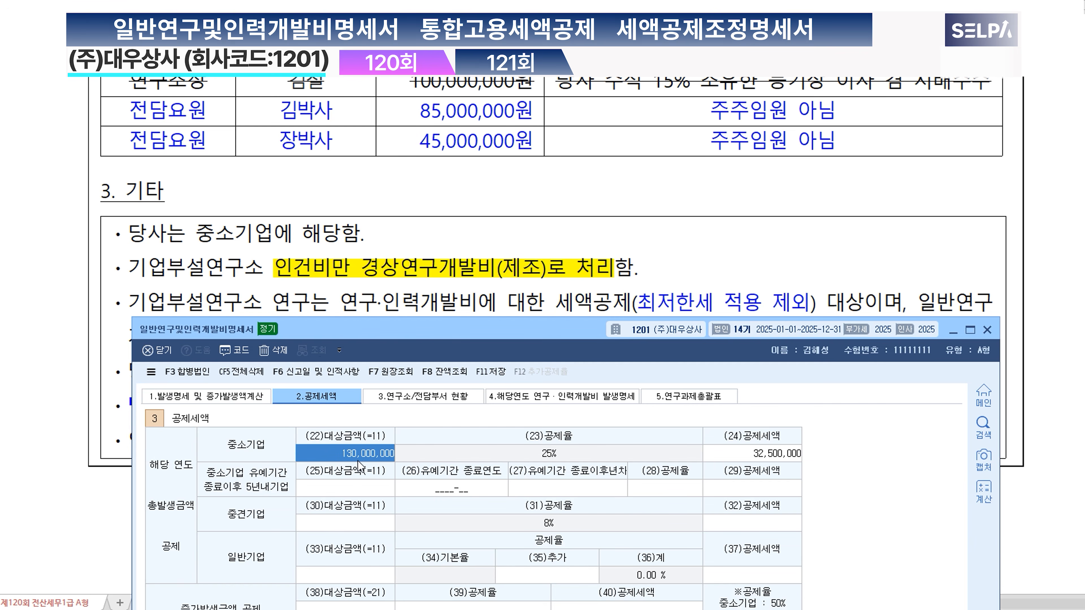
{"action": "left_click", "coordinate": [781, 456]}
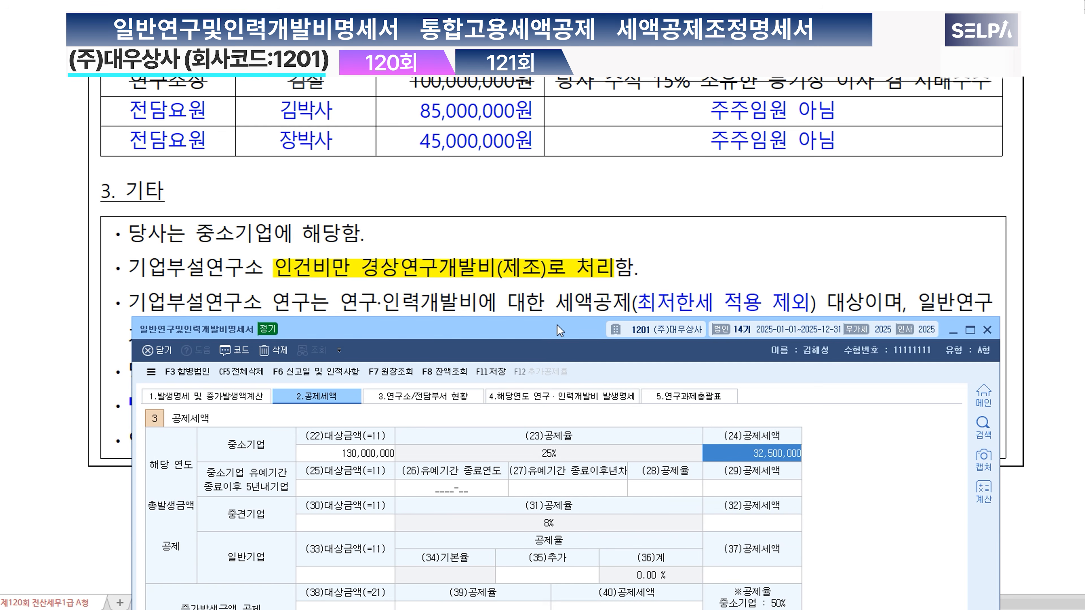
{"action": "left_click_drag", "start_coordinate": [557, 329], "coordinate": [559, 188]}
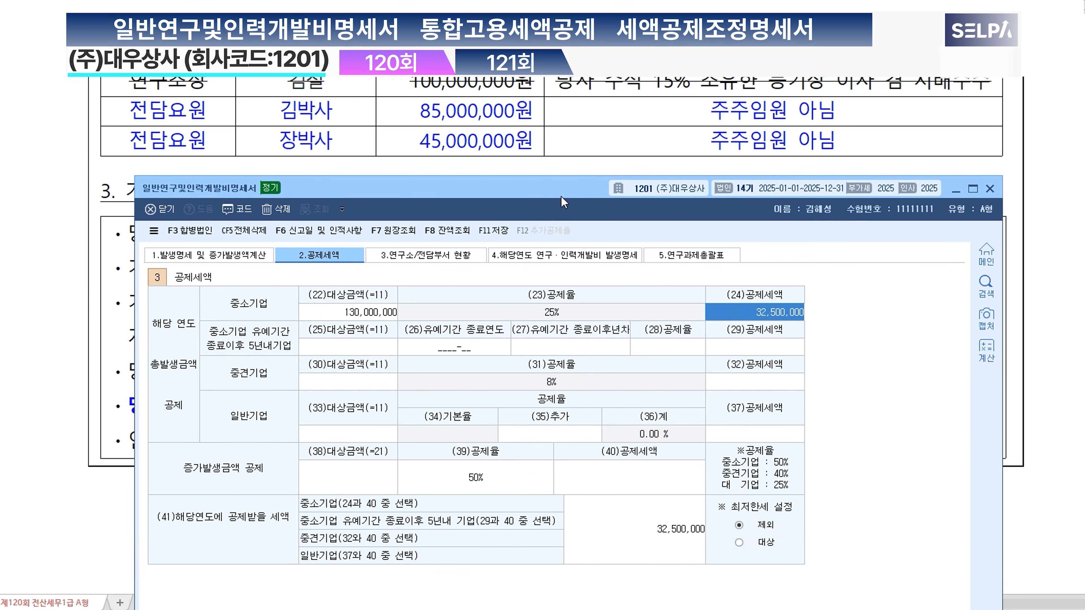
{"action": "left_click", "coordinate": [496, 233]}
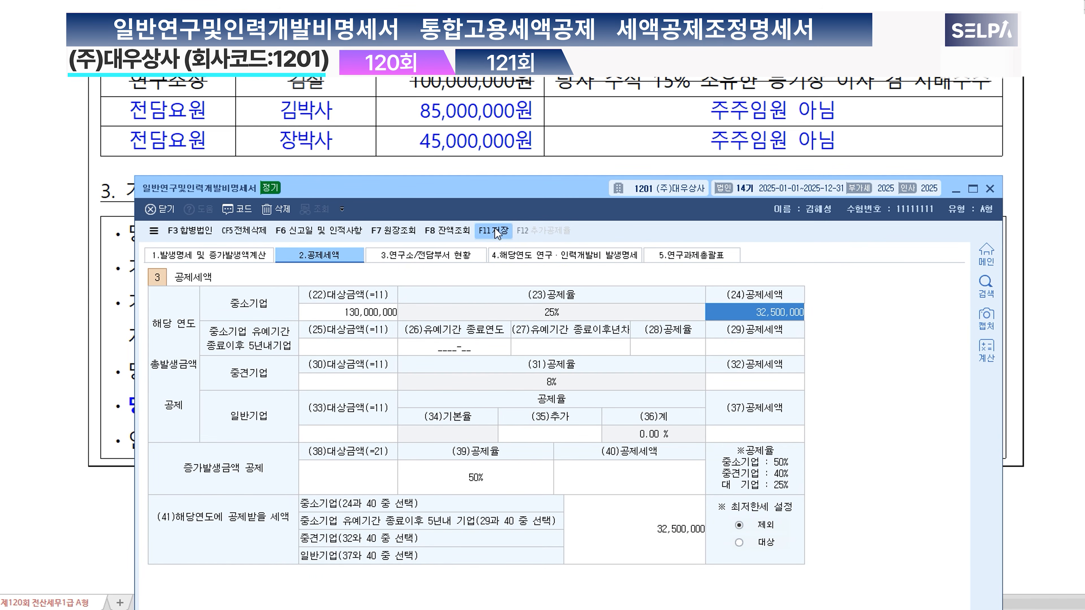
{"action": "left_click", "coordinate": [565, 491]}
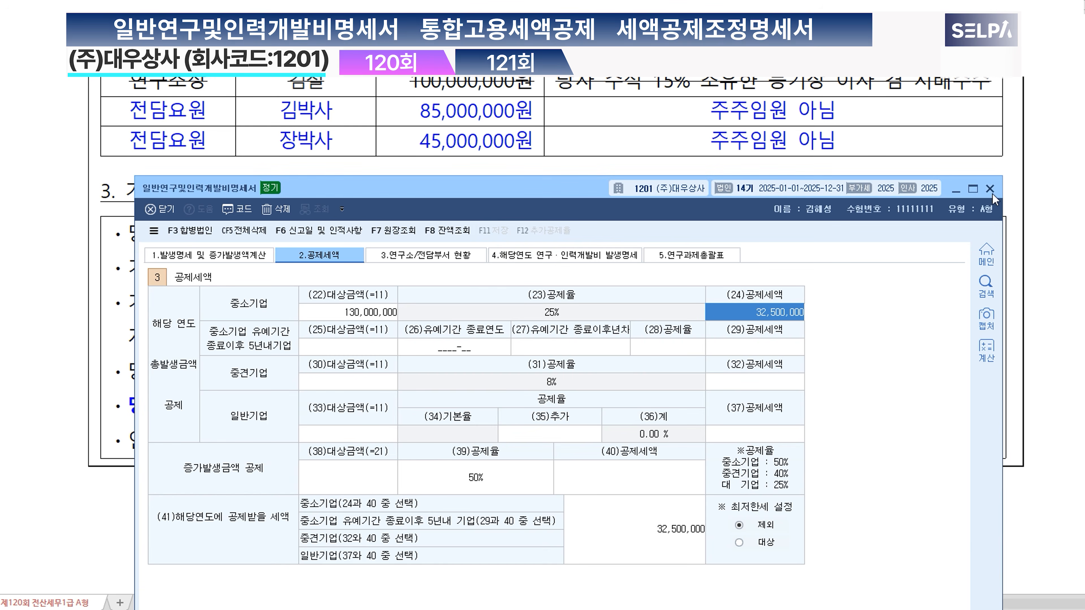
{"action": "left_click", "coordinate": [990, 189]}
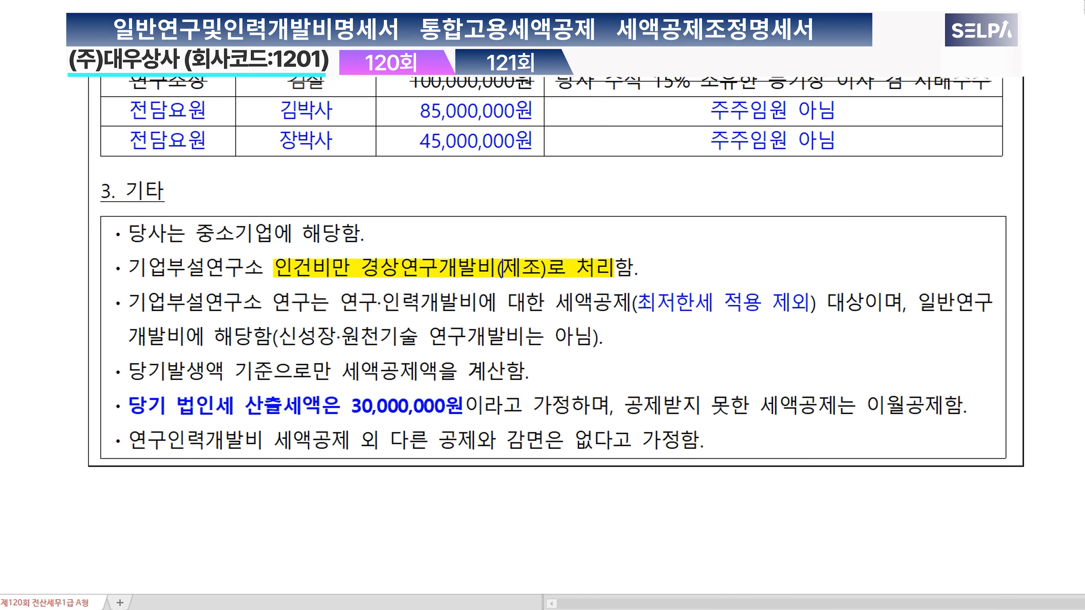
Step: Open 세액공제조정명세서(3), load the credit data into 1.세액공제(1), and check the 연구·인력개발비세액공제 (최저한세 적용제외) row
{"action": "scroll", "coordinate": [418, 560], "scroll_direction": "up", "scroll_amount": 10}
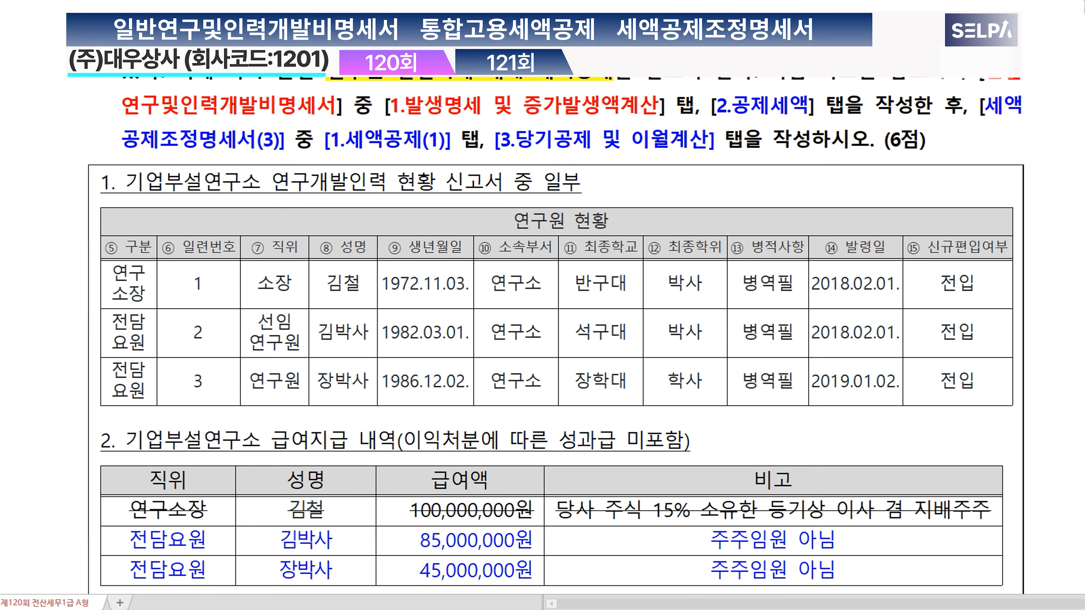
{"action": "key", "text": "alt+Tab"}
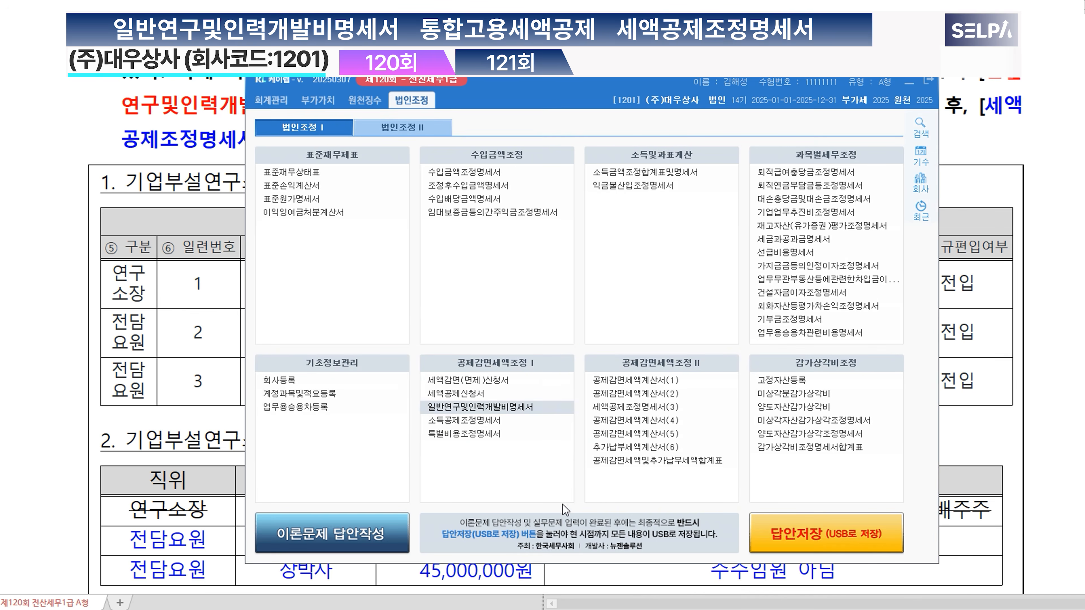
{"action": "left_click", "coordinate": [656, 407]}
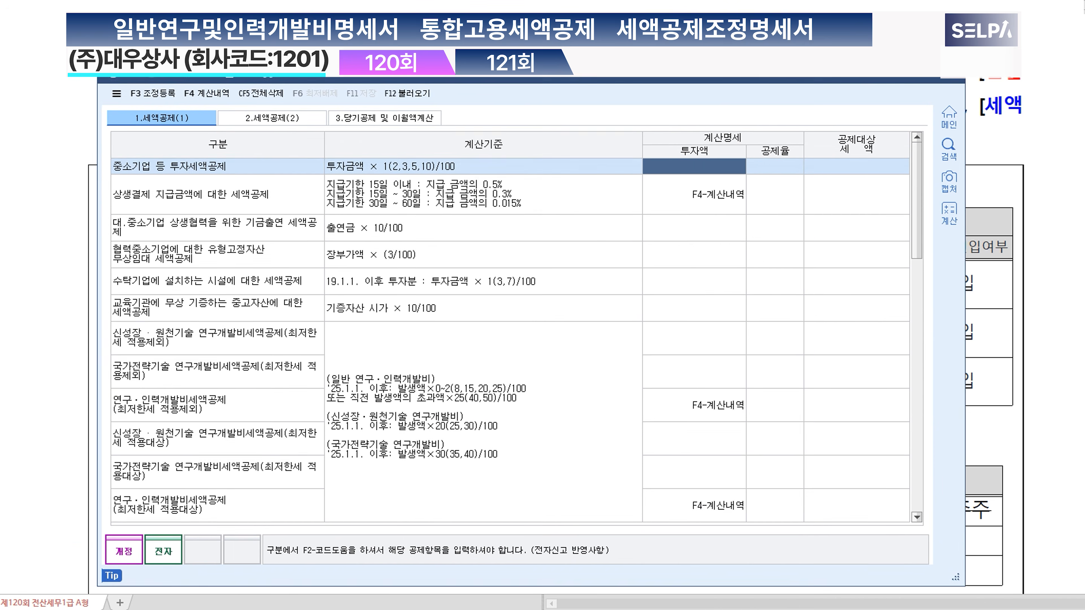
{"action": "left_click", "coordinate": [440, 88]}
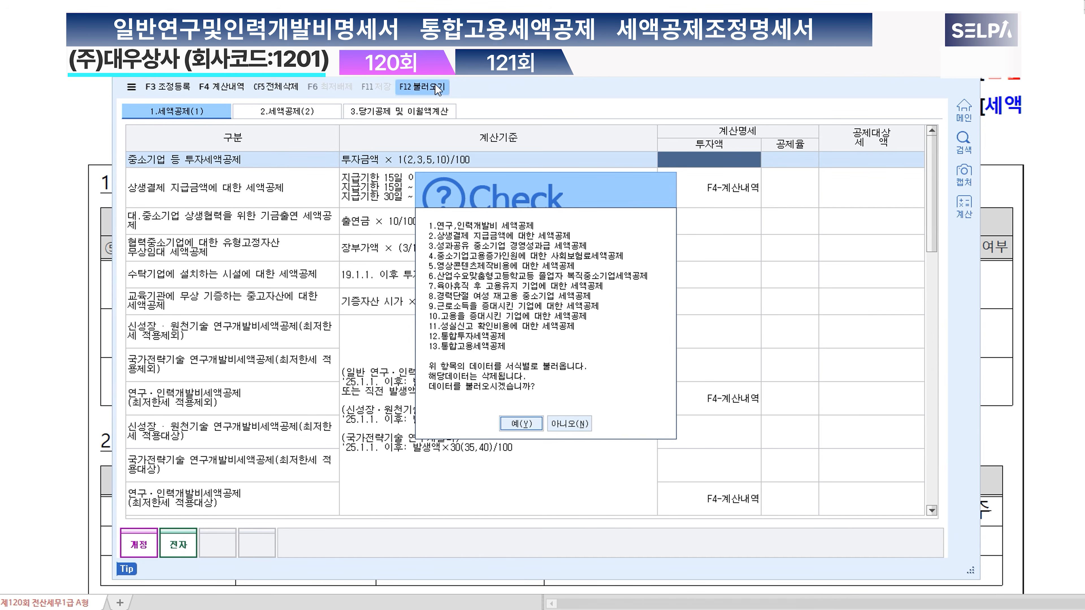
{"action": "left_click", "coordinate": [521, 423]}
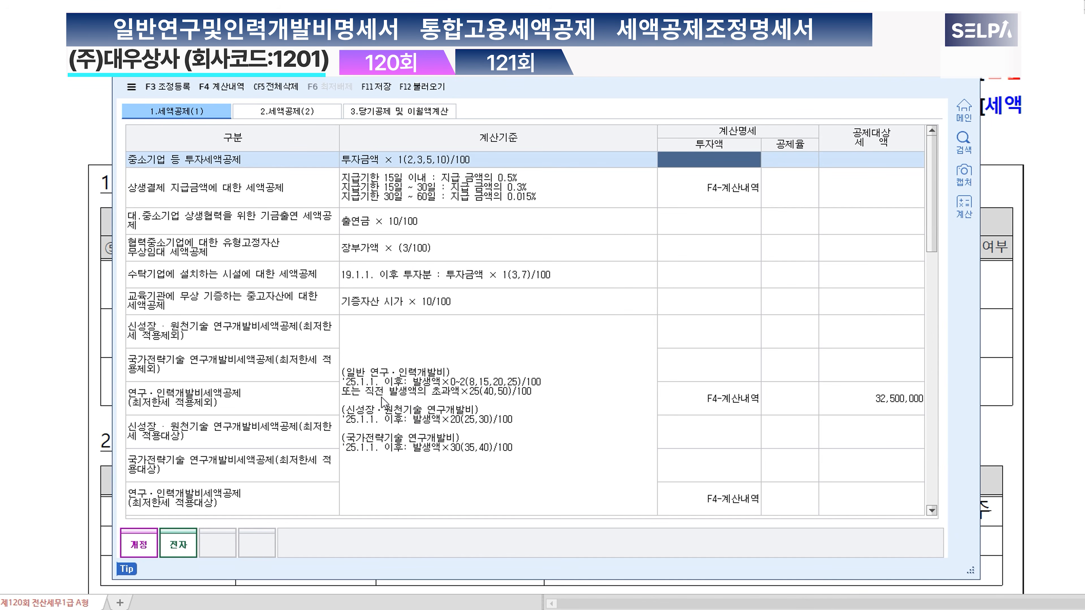
{"action": "left_click", "coordinate": [203, 411]}
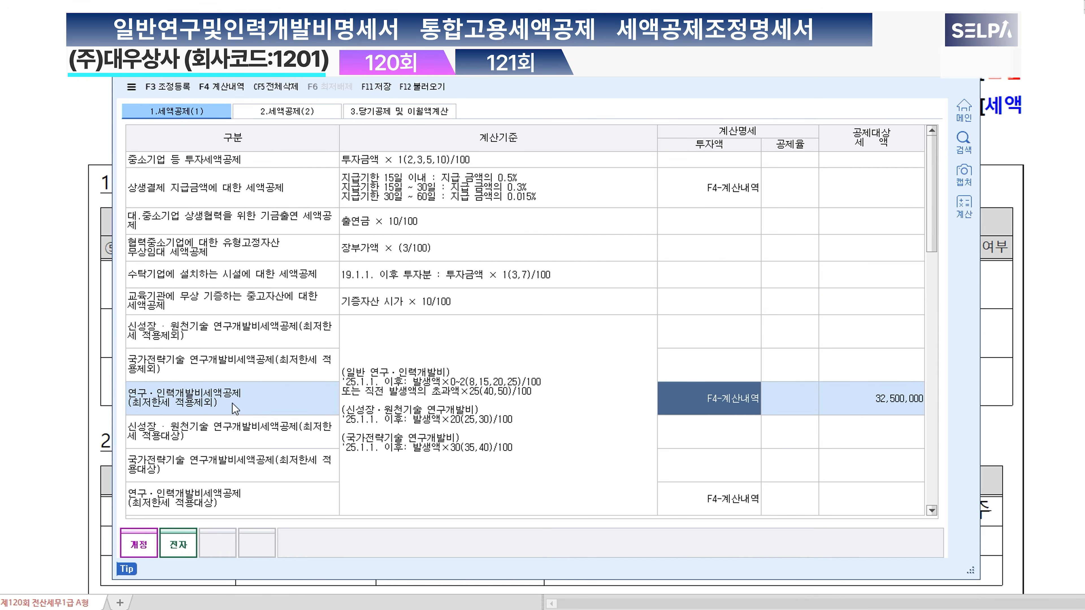
{"action": "left_click", "coordinate": [901, 399]}
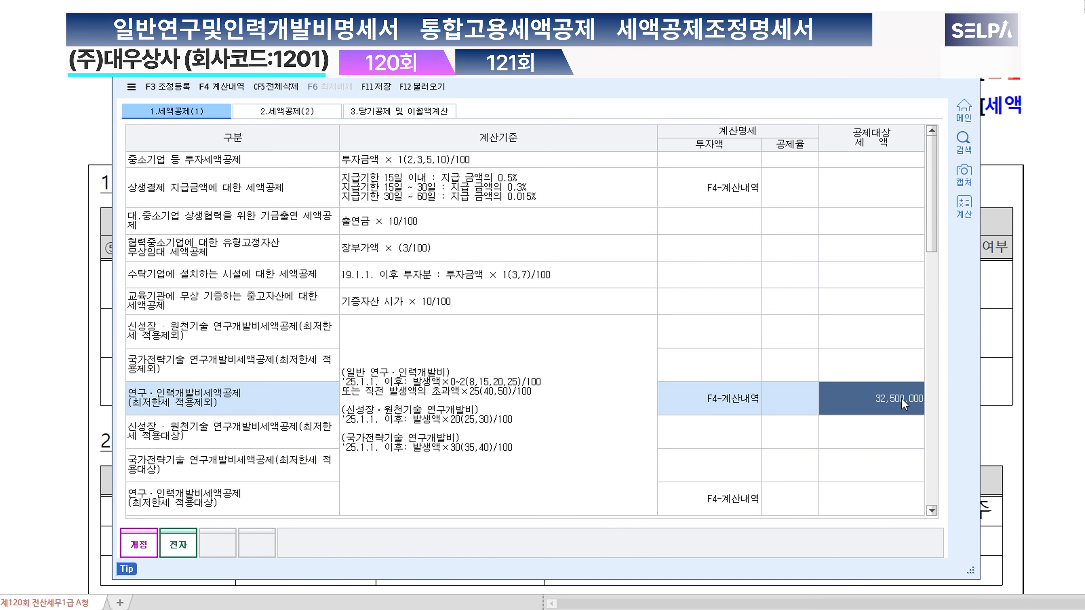
{"action": "left_click", "coordinate": [902, 399]}
Step: Load the current-year credit and prior-year carryover amounts into 3.당기공제 및 이월액계산
{"action": "left_click", "coordinate": [378, 609]}
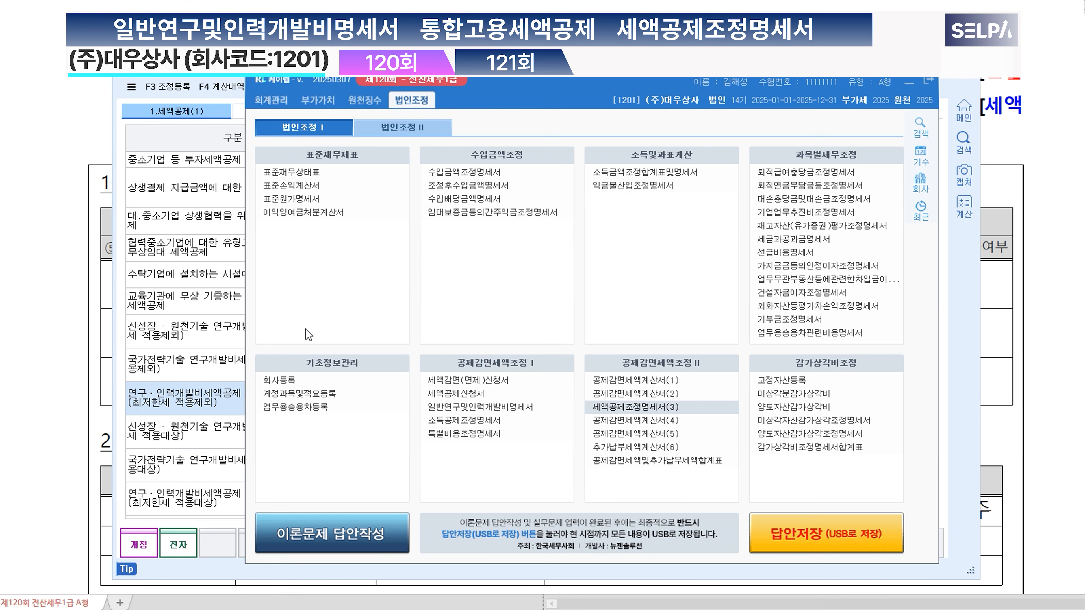
{"action": "left_click", "coordinate": [206, 400]}
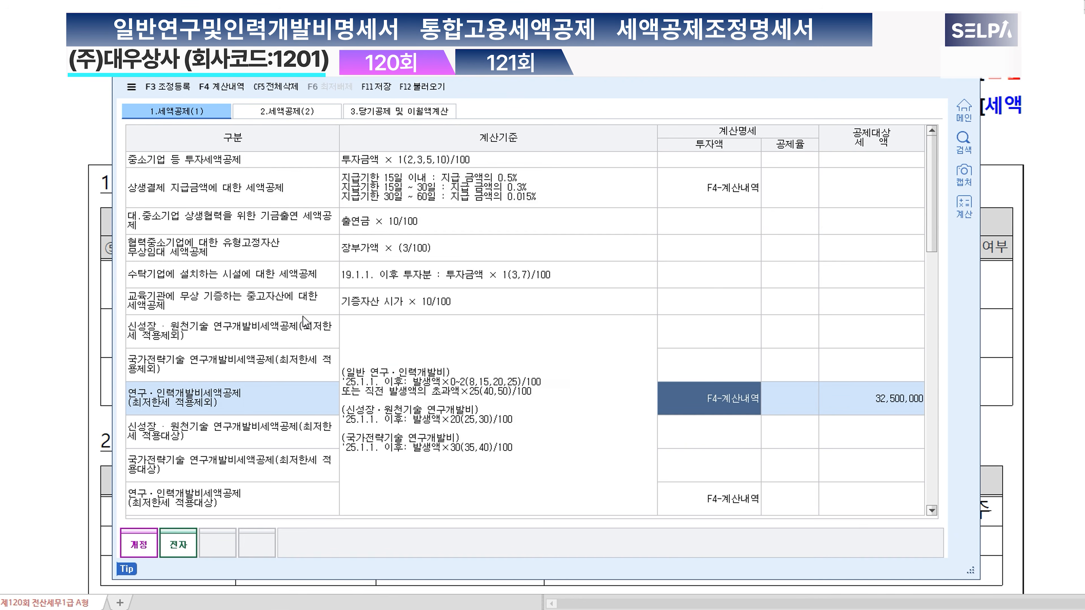
{"action": "left_click", "coordinate": [381, 121]}
{"action": "left_click", "coordinate": [423, 88]}
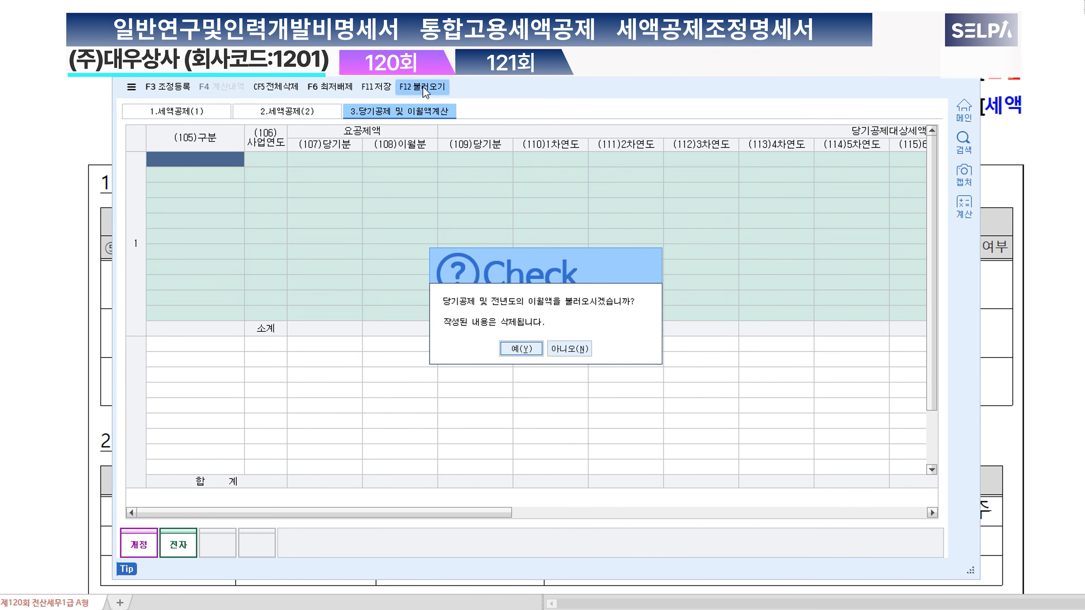
{"action": "left_click", "coordinate": [521, 348]}
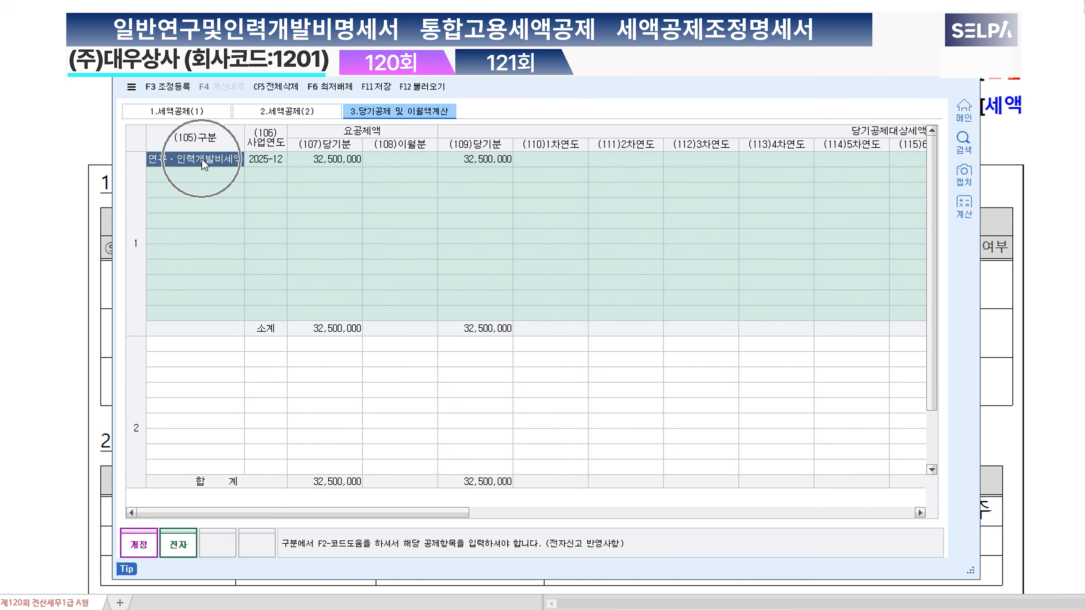
Step: Examine the current-year credit and (121) to (125) columns against the problem's note on the 당기 법인세 산출세액
{"action": "left_click", "coordinate": [491, 159]}
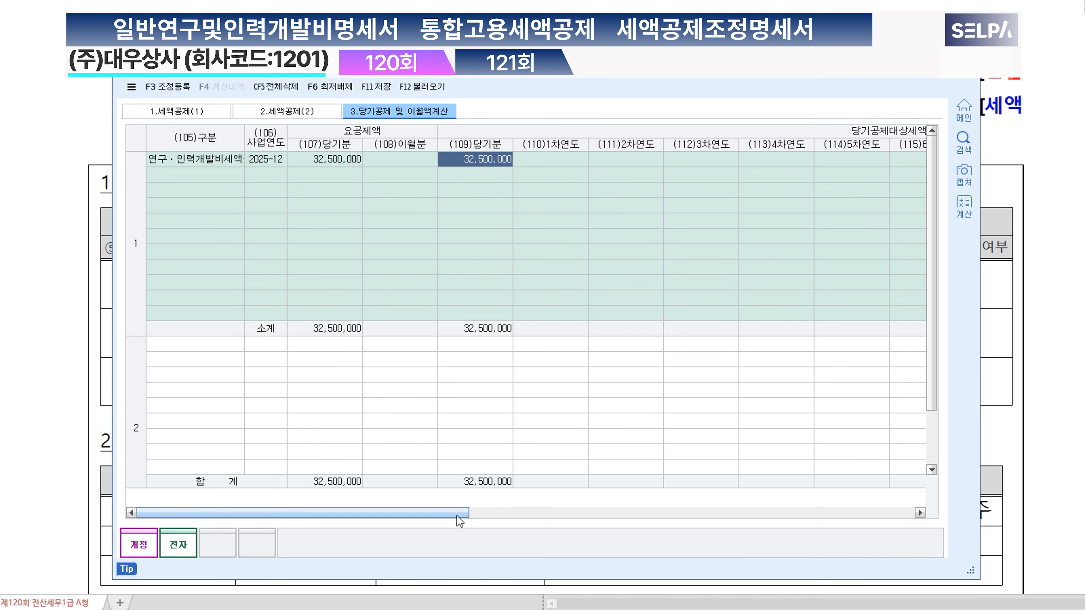
{"action": "left_click_drag", "start_coordinate": [459, 520], "coordinate": [885, 518]}
{"action": "left_click", "coordinate": [581, 160]}
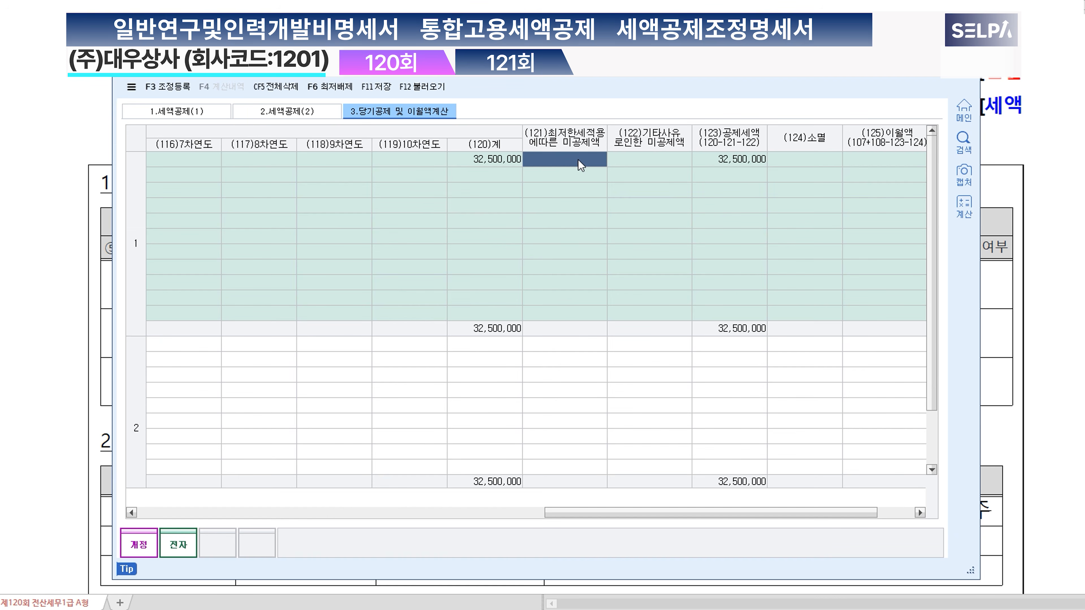
{"action": "left_click_drag", "start_coordinate": [675, 518], "coordinate": [739, 516]}
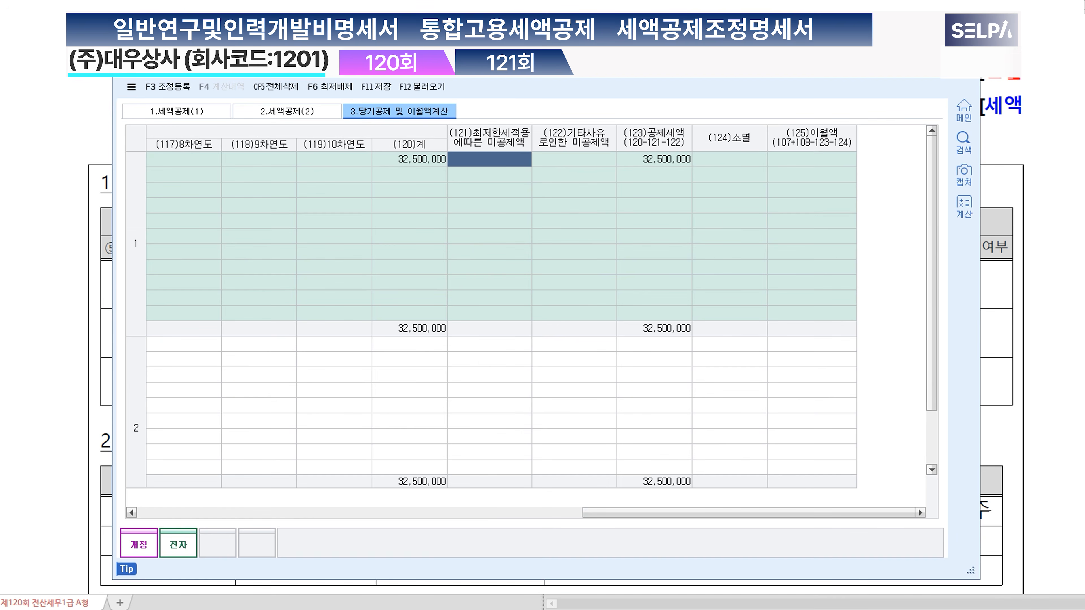
{"action": "left_click_drag", "start_coordinate": [511, 50], "coordinate": [555, 437]}
{"action": "key", "text": "alt+Tab"}
{"action": "scroll", "coordinate": [544, 378], "scroll_direction": "down", "scroll_amount": 10}
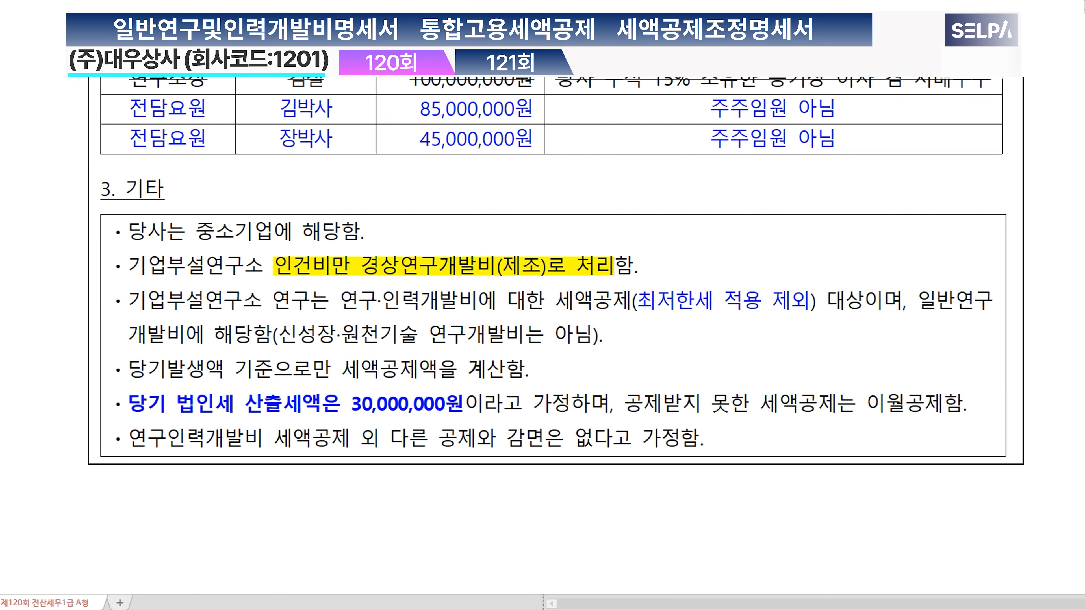
{"action": "key", "text": "alt+Tab"}
{"action": "left_click_drag", "start_coordinate": [581, 435], "coordinate": [519, 90]}
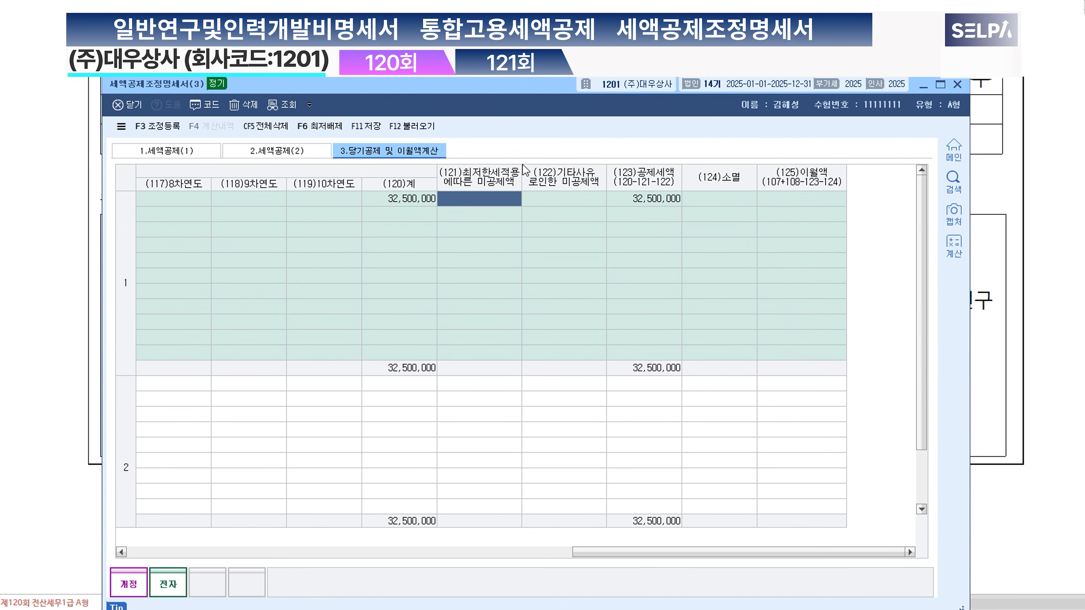
Step: Enter 2,500,000 as (122) 기타사유로인한 미공제액 for the R&D credit, and save and close the adjustment statement
{"action": "left_click", "coordinate": [576, 204]}
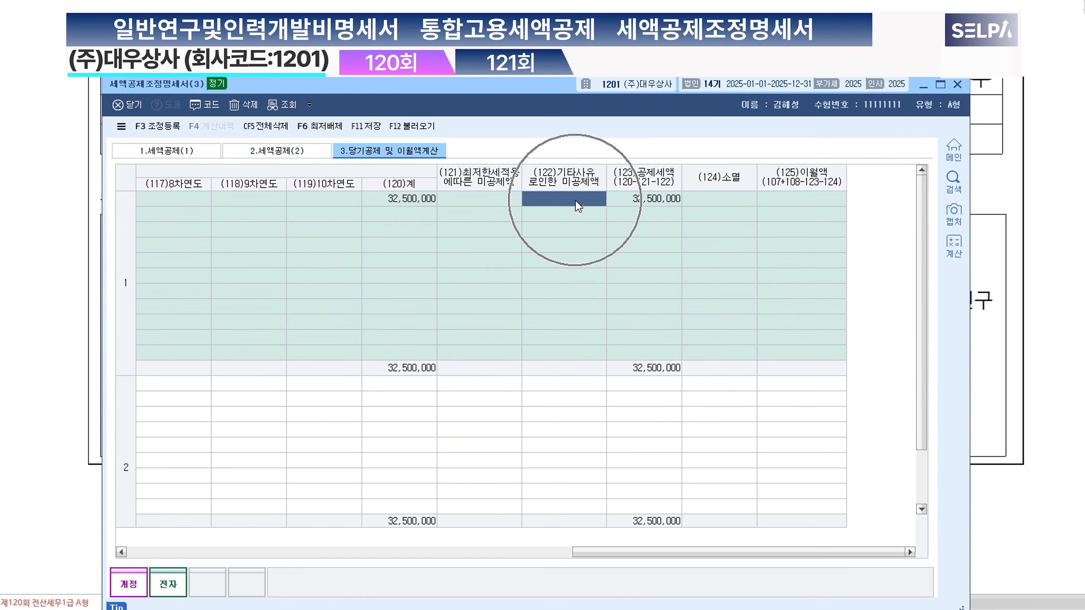
{"action": "left_click", "coordinate": [575, 200]}
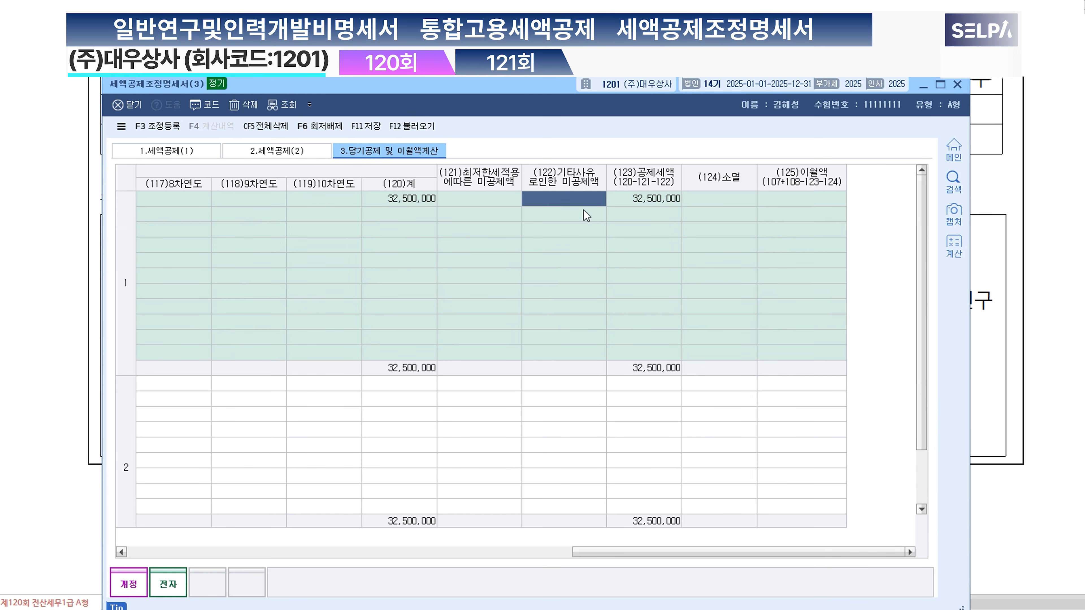
{"action": "type", "text": "2"}
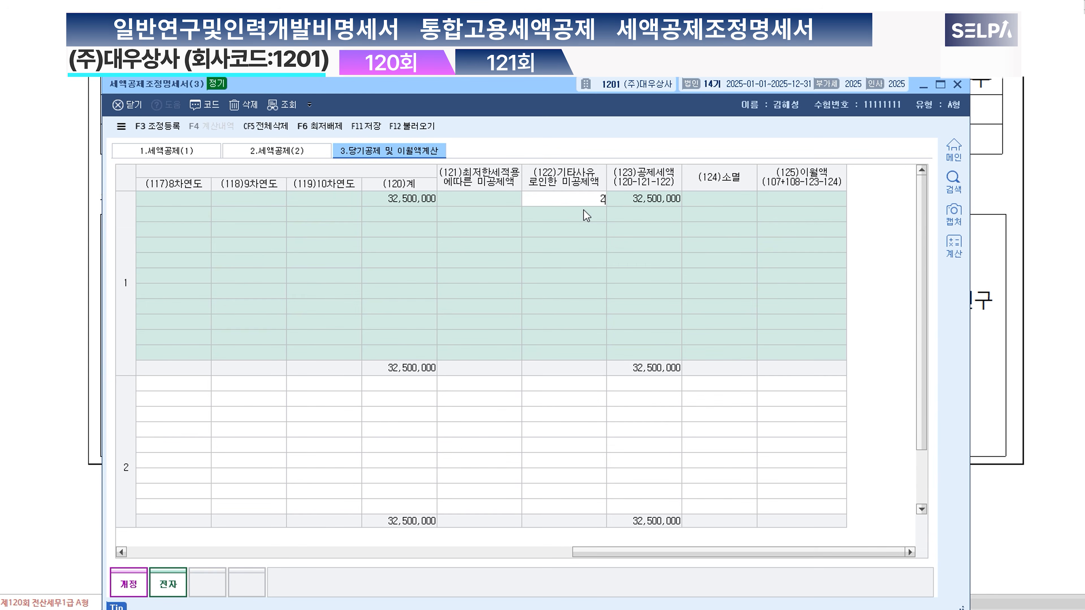
{"action": "type", "text": ",500,000"}
{"action": "key", "text": "Return"}
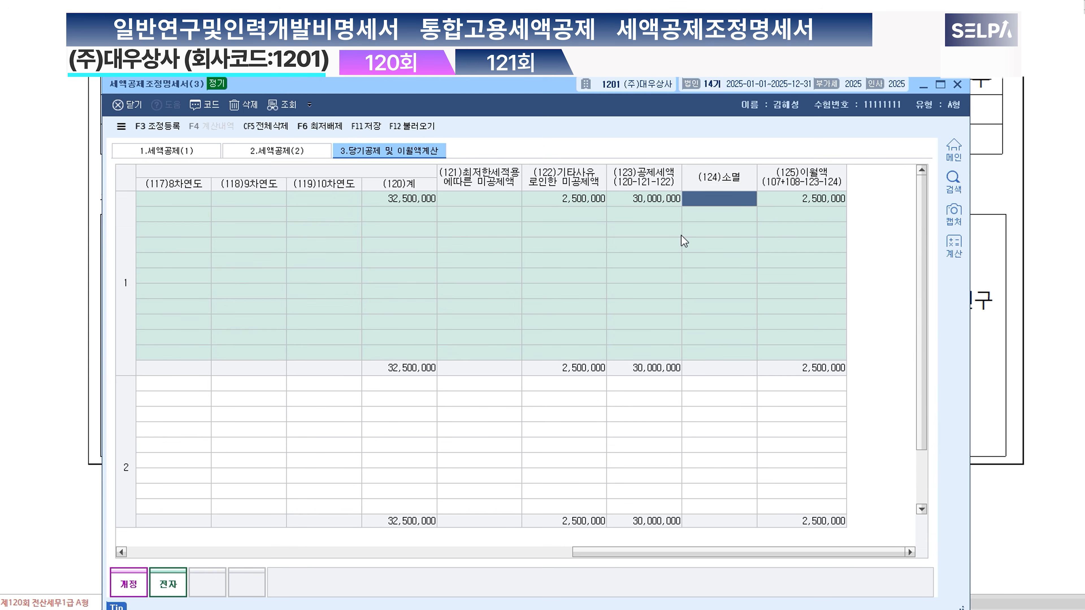
{"action": "key", "text": "Left"}
{"action": "key", "text": "Left"}
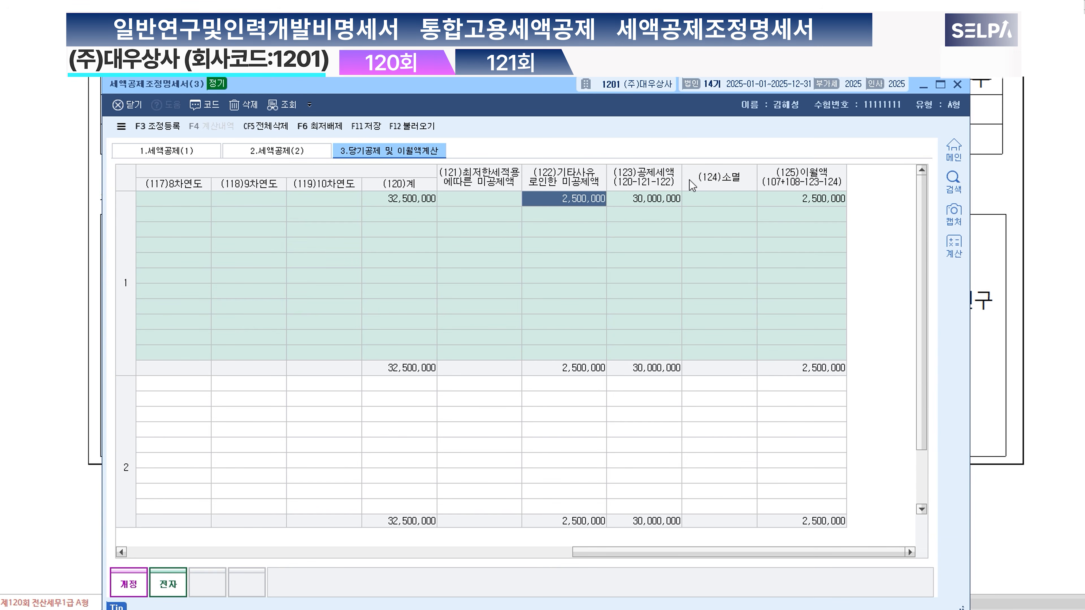
{"action": "left_click", "coordinate": [366, 131]}
{"action": "left_click", "coordinate": [926, 87]}
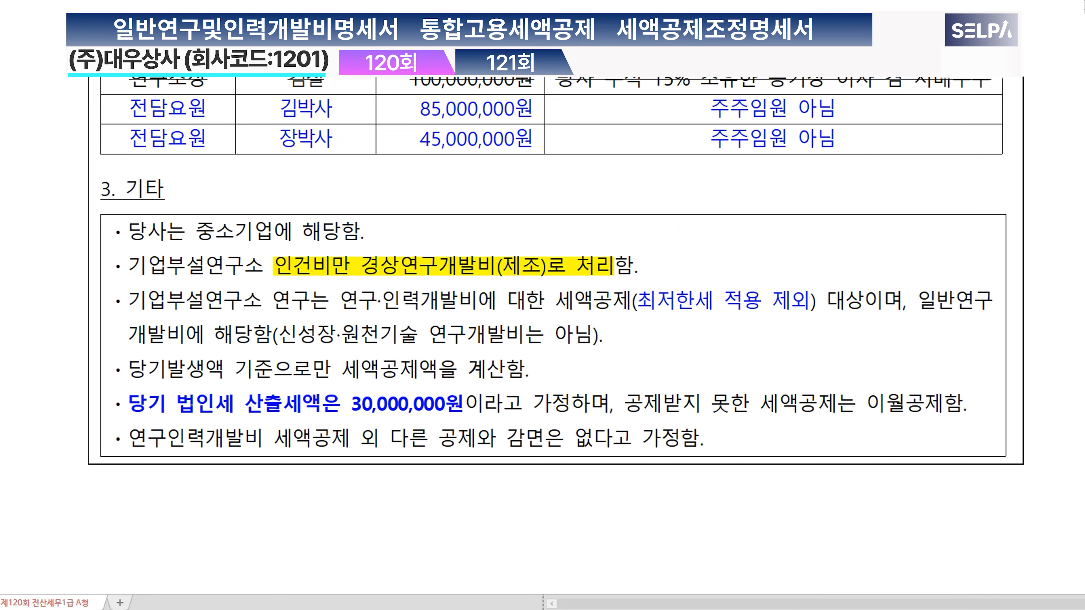
Step: Open 공제감면세액및추가납부세액합계표 and reload its data from the related forms
{"action": "key", "text": "alt+Tab"}
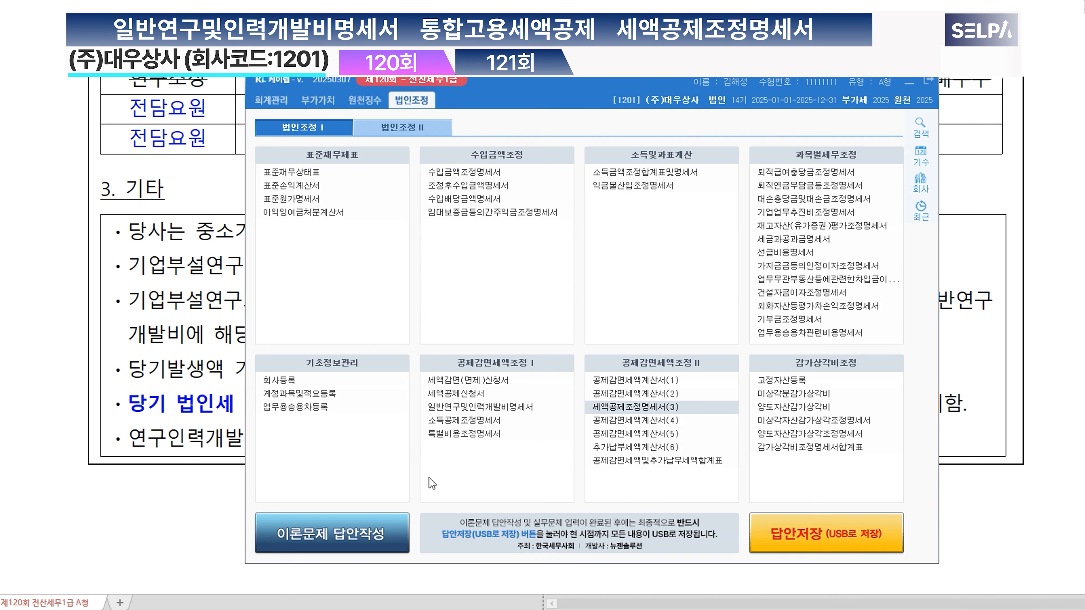
{"action": "left_click", "coordinate": [633, 463]}
{"action": "left_click", "coordinate": [702, 460]}
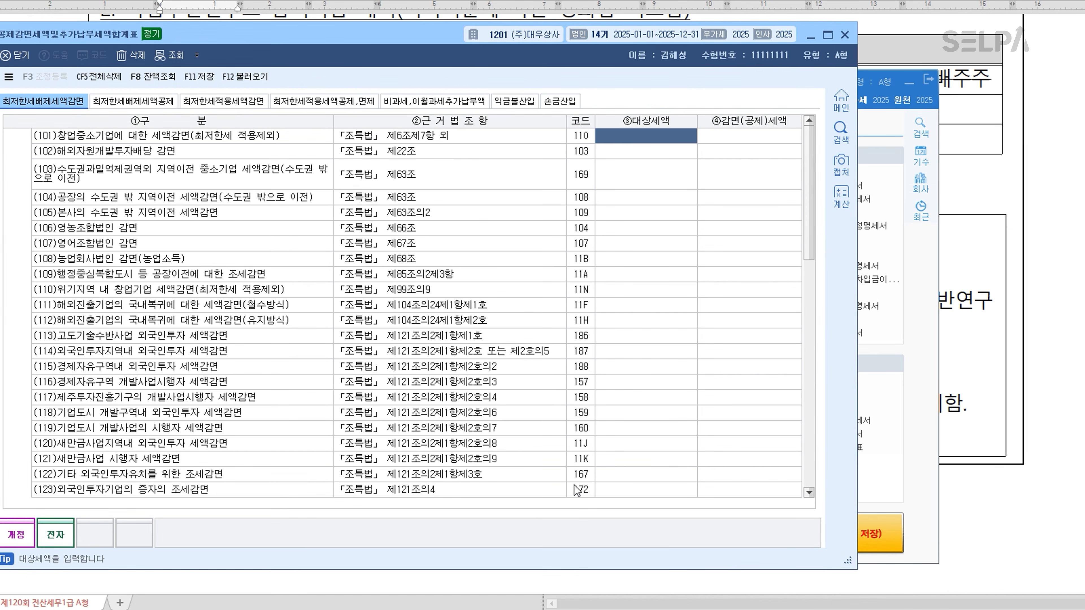
{"action": "left_click", "coordinate": [252, 87]}
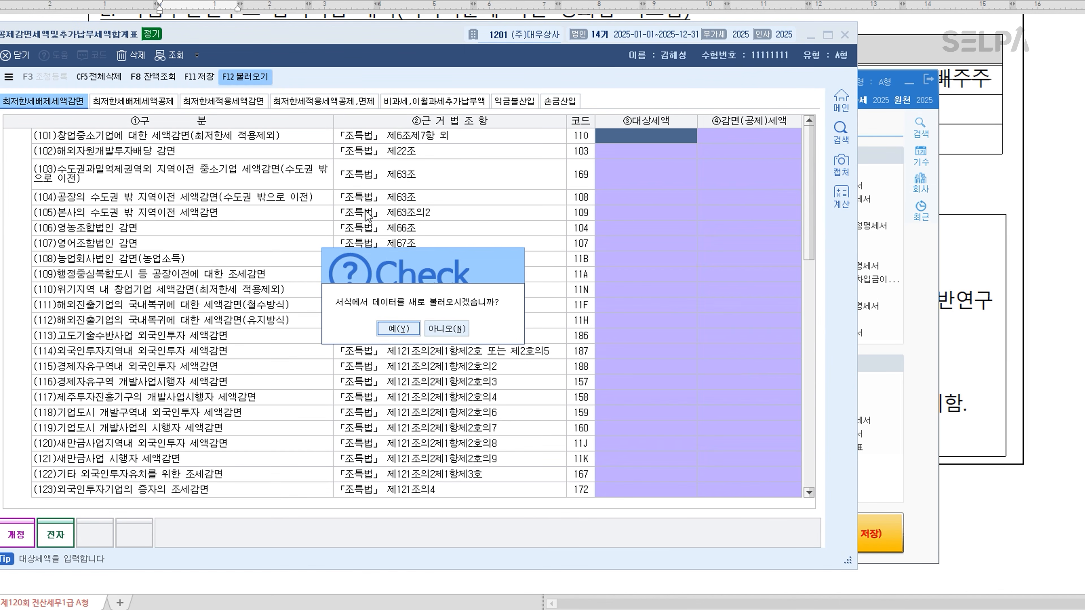
{"action": "left_click", "coordinate": [405, 336]}
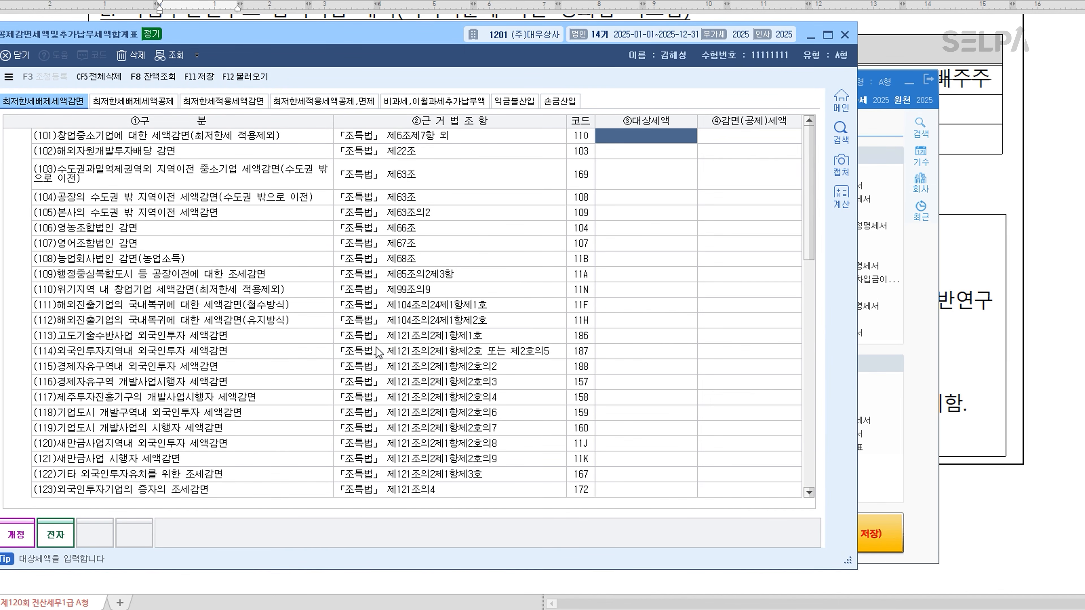
Step: Check the (152) 일반연구·인력개발비세액공제 amounts under 최저한세배제세액공제 and save the summary table
{"action": "scroll", "coordinate": [146, 185], "scroll_direction": "down", "scroll_amount": 3}
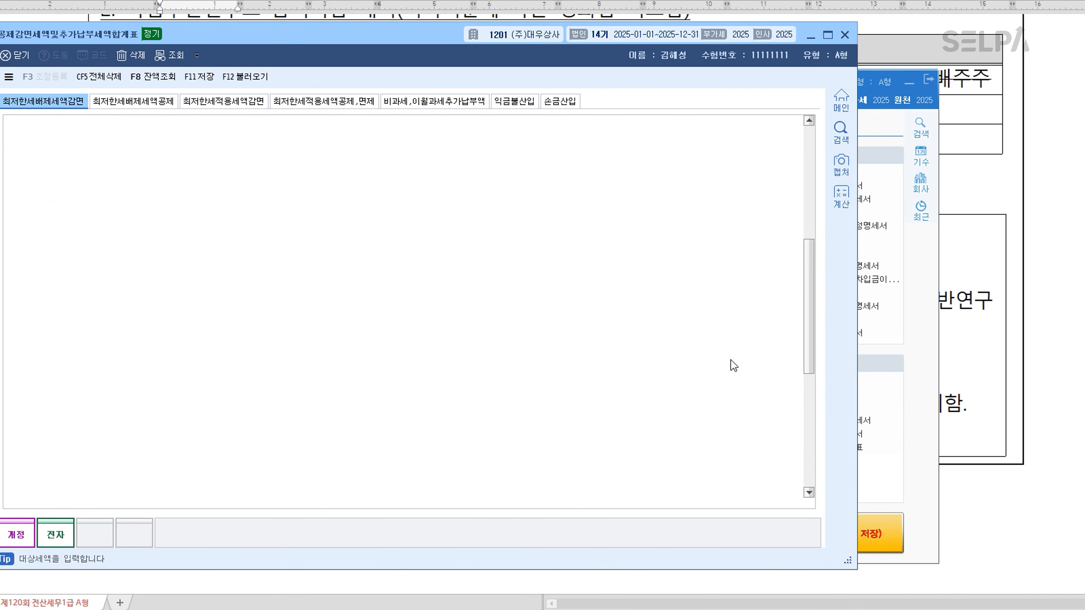
{"action": "left_click", "coordinate": [133, 101]}
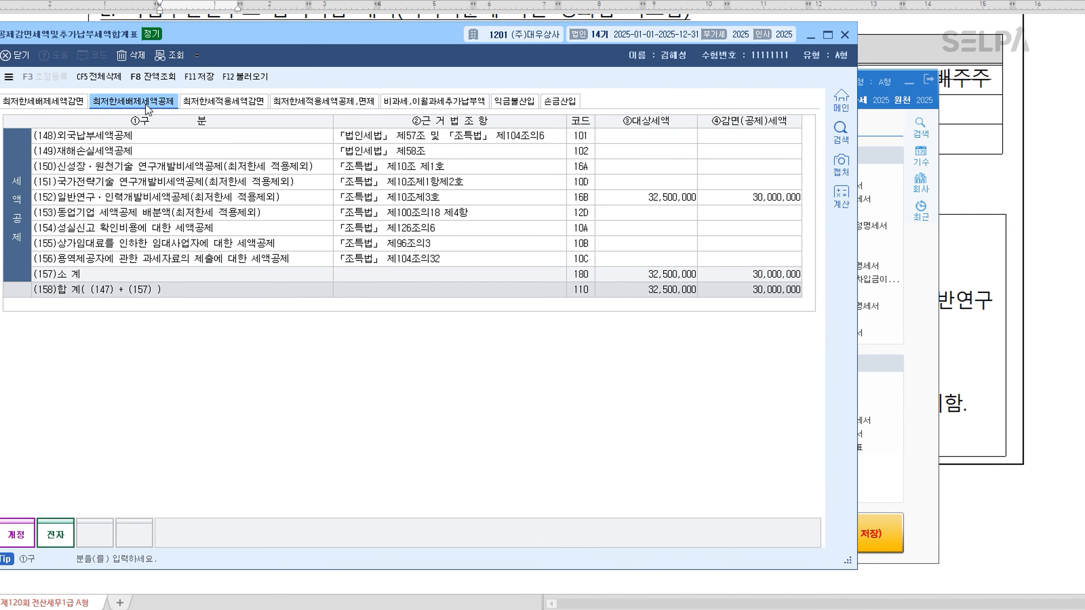
{"action": "left_click", "coordinate": [655, 199]}
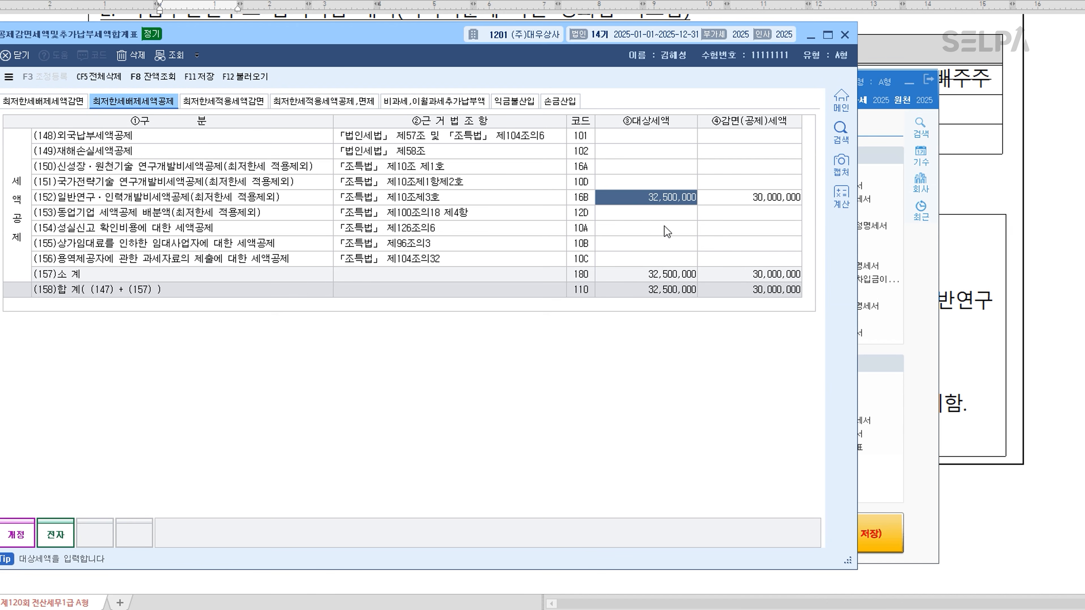
{"action": "left_click", "coordinate": [198, 78]}
Step: Load the related forms' data into 법인세과세표준및세액조정계산서, check line 123 최저한세적용제외공제감면세액, and return to the credit summary table
{"action": "key", "text": "alt+Tab"}
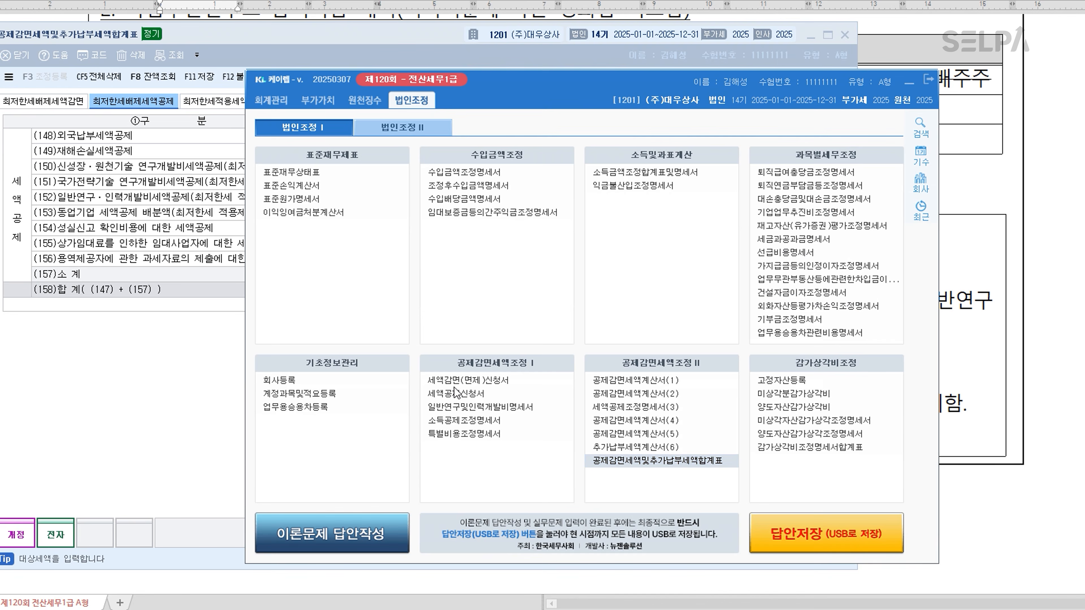
{"action": "left_click", "coordinate": [407, 128]}
{"action": "left_click", "coordinate": [352, 188]}
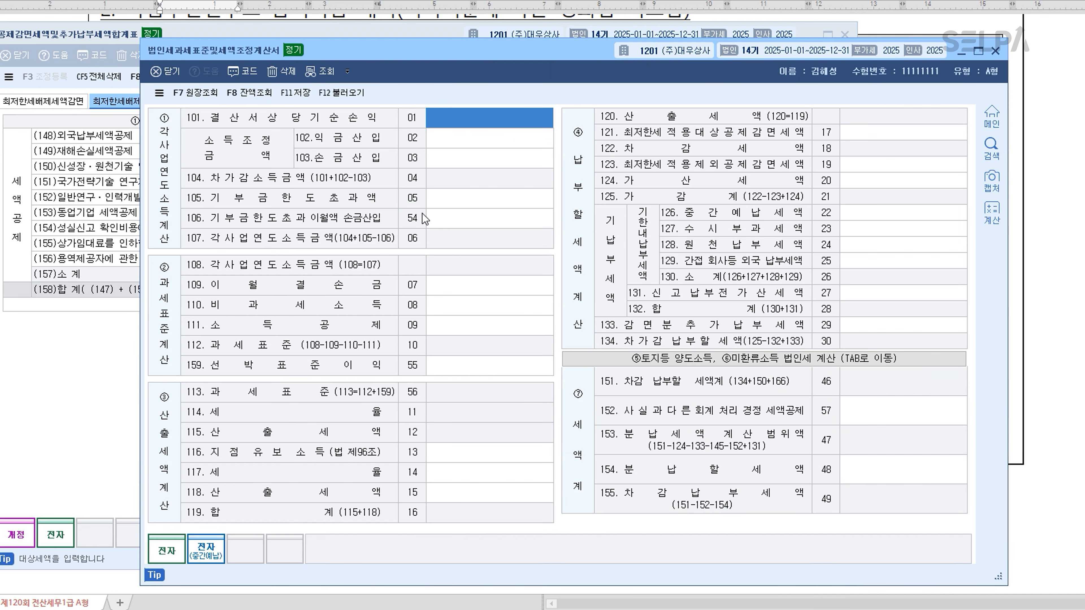
{"action": "left_click", "coordinate": [341, 92]}
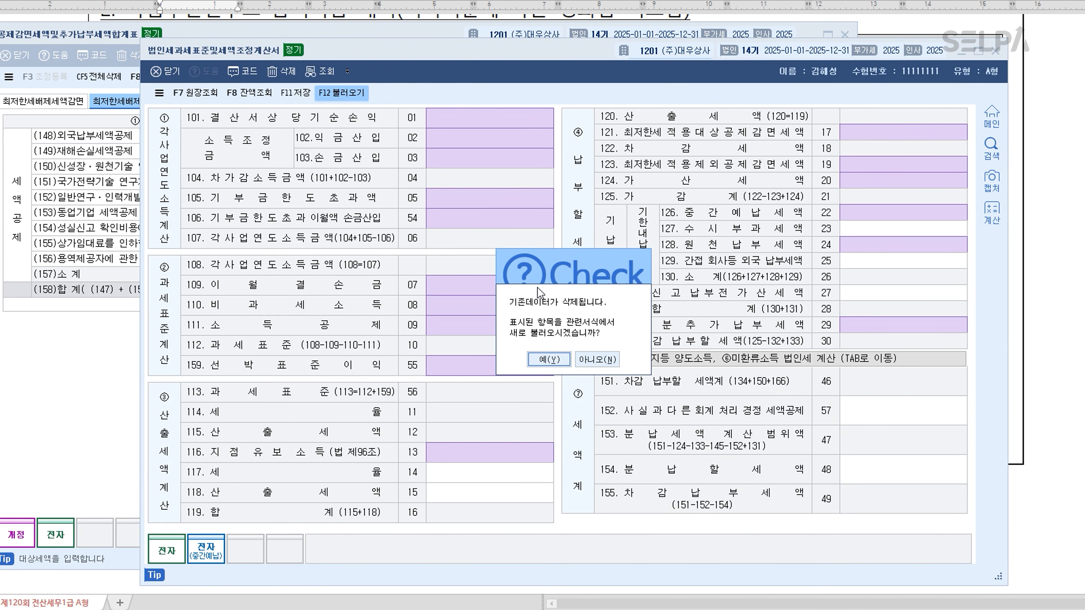
{"action": "left_click", "coordinate": [546, 361]}
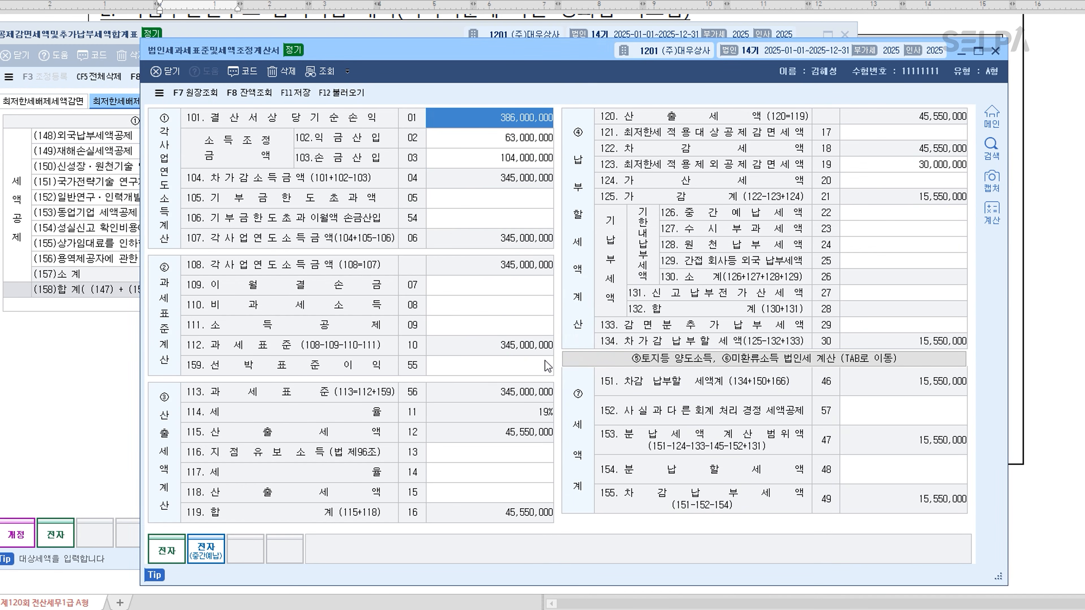
{"action": "left_click", "coordinate": [947, 170]}
{"action": "left_click", "coordinate": [947, 170]}
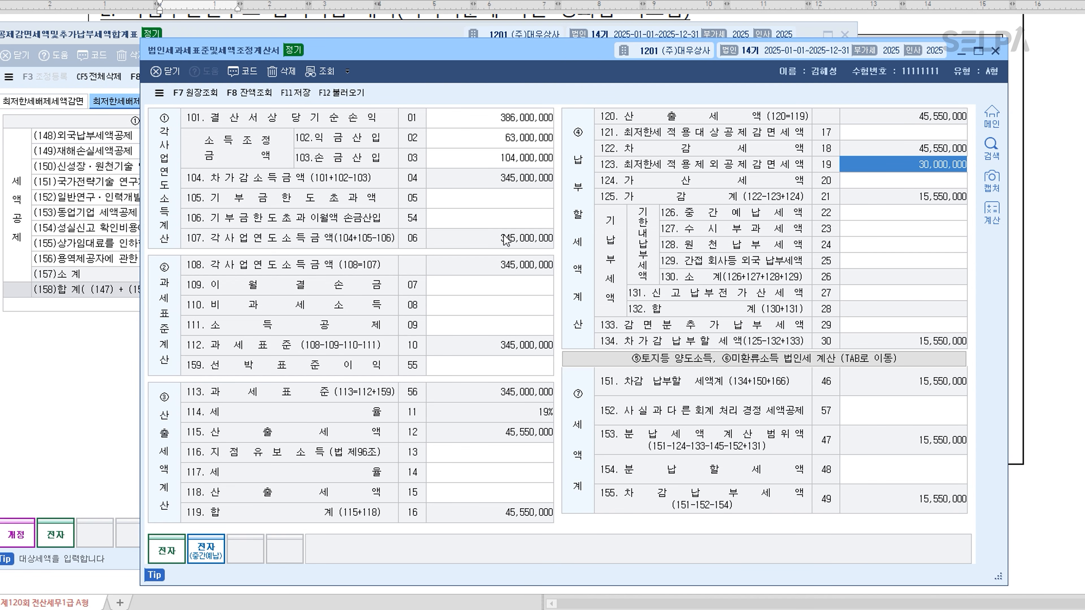
{"action": "left_click", "coordinate": [111, 400]}
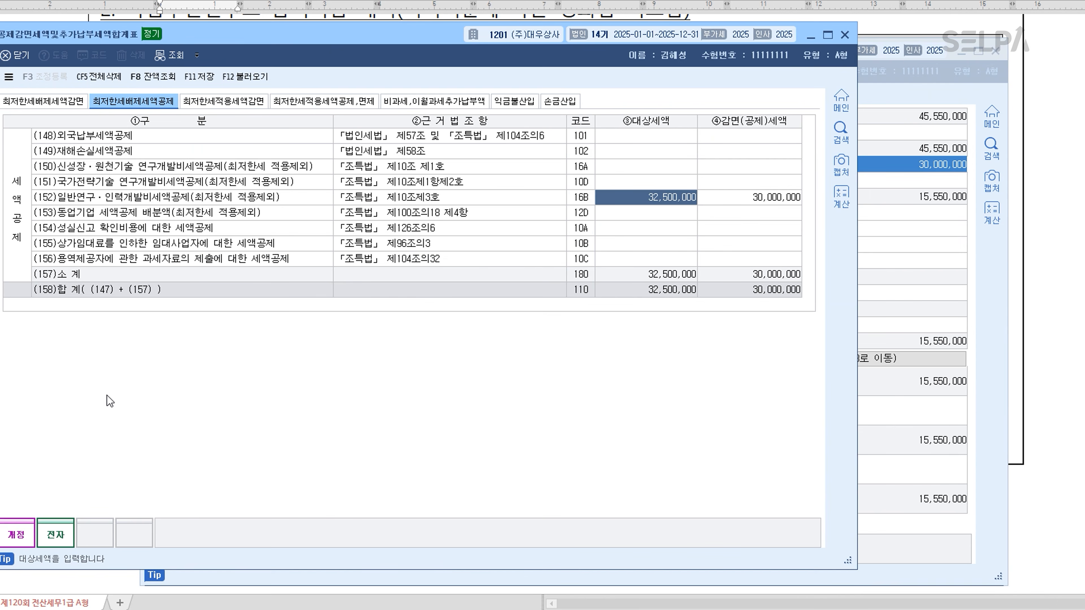
Step: Minimize the two tax form windows and reread the 120회 exam question on the researcher labour cost credit
{"action": "left_click", "coordinate": [810, 37]}
{"action": "left_click", "coordinate": [961, 51]}
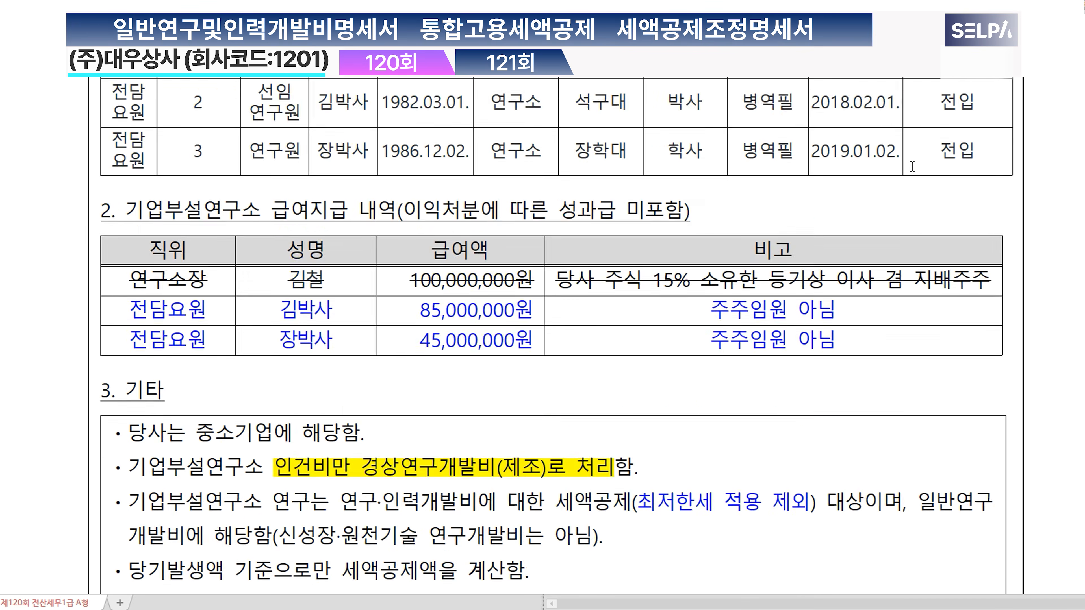
{"action": "scroll", "coordinate": [912, 167], "scroll_direction": "up", "scroll_amount": 6}
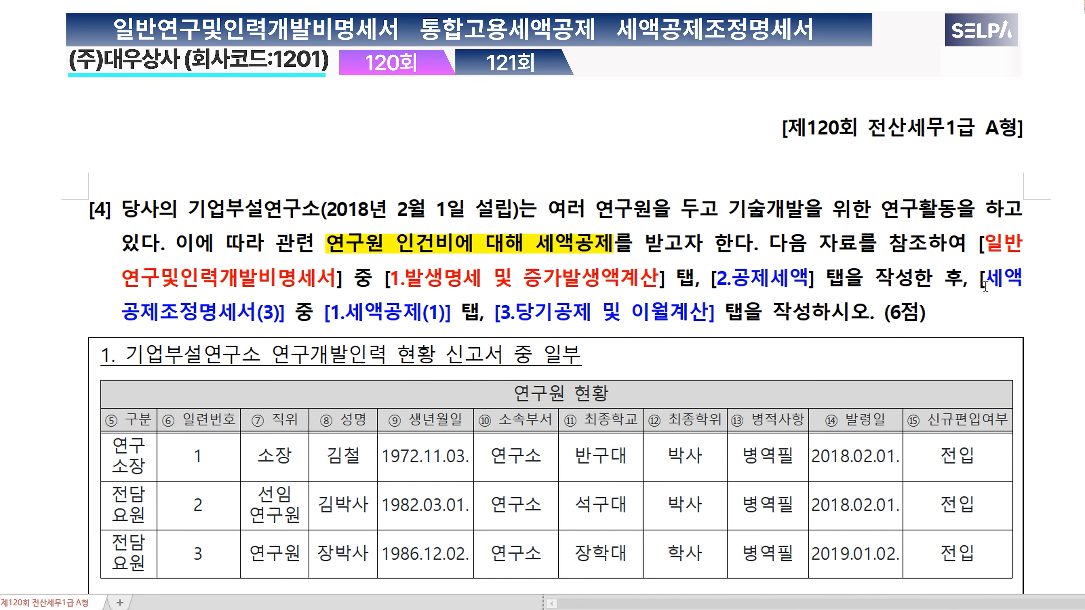
{"action": "key", "text": "ctrl"}
{"action": "key", "text": "ctrl"}
{"action": "key", "text": "ctrl"}
{"action": "key", "text": "ctrl"}
{"action": "key", "text": "ctrl"}
{"action": "scroll", "coordinate": [598, 314], "scroll_direction": "down", "scroll_amount": 10}
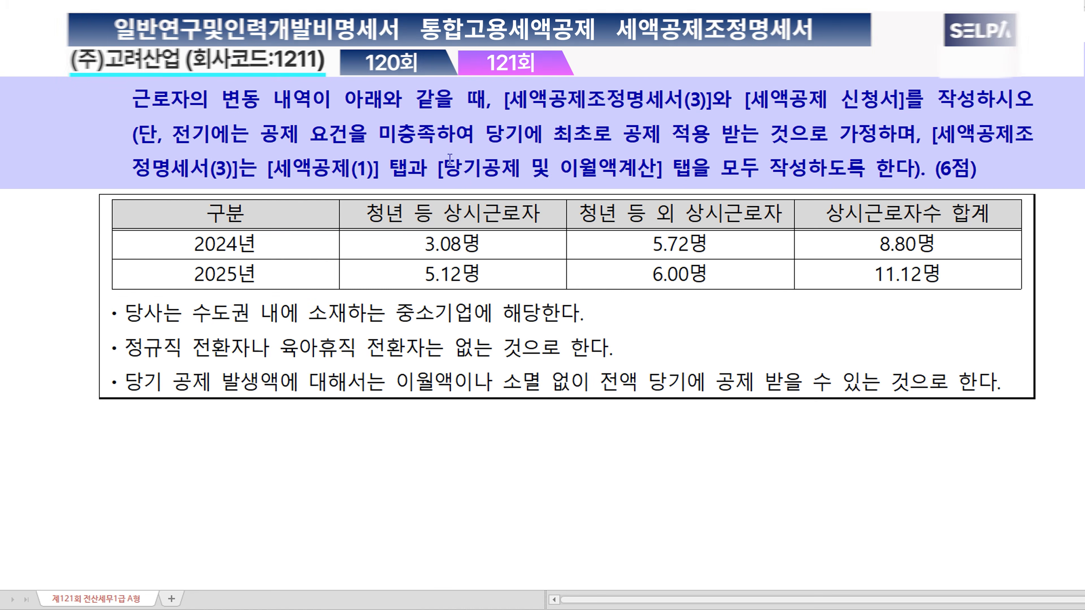
Step: In the 121회 question, colour [세액공제조정명세서(3)] magenta and [세액공제 신청서] blue
{"action": "left_click_drag", "start_coordinate": [498, 103], "coordinate": [712, 104]}
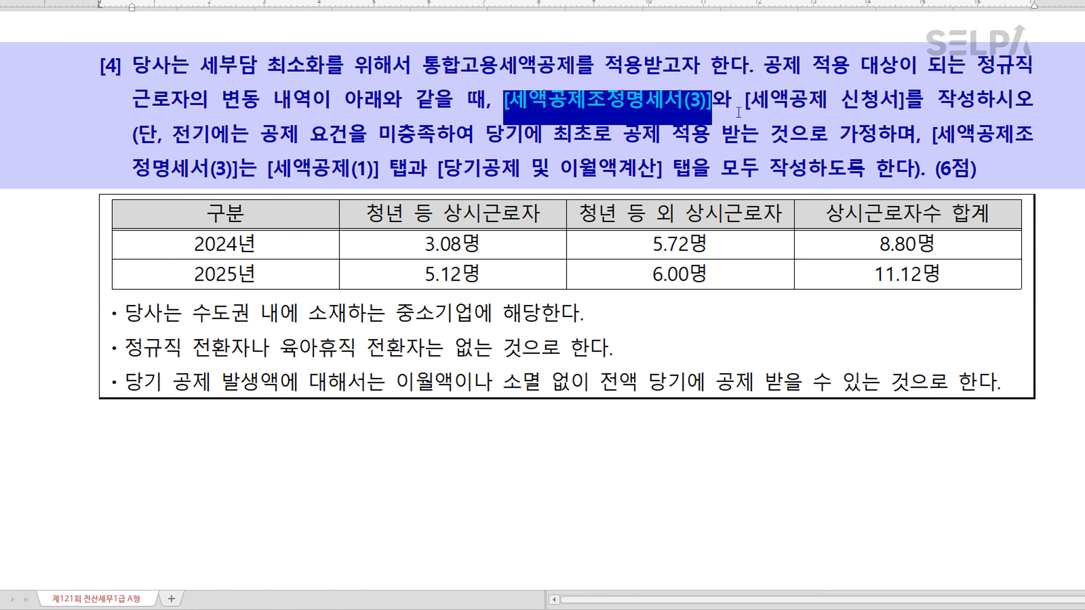
{"action": "left_click_drag", "start_coordinate": [744, 113], "coordinate": [906, 112]}
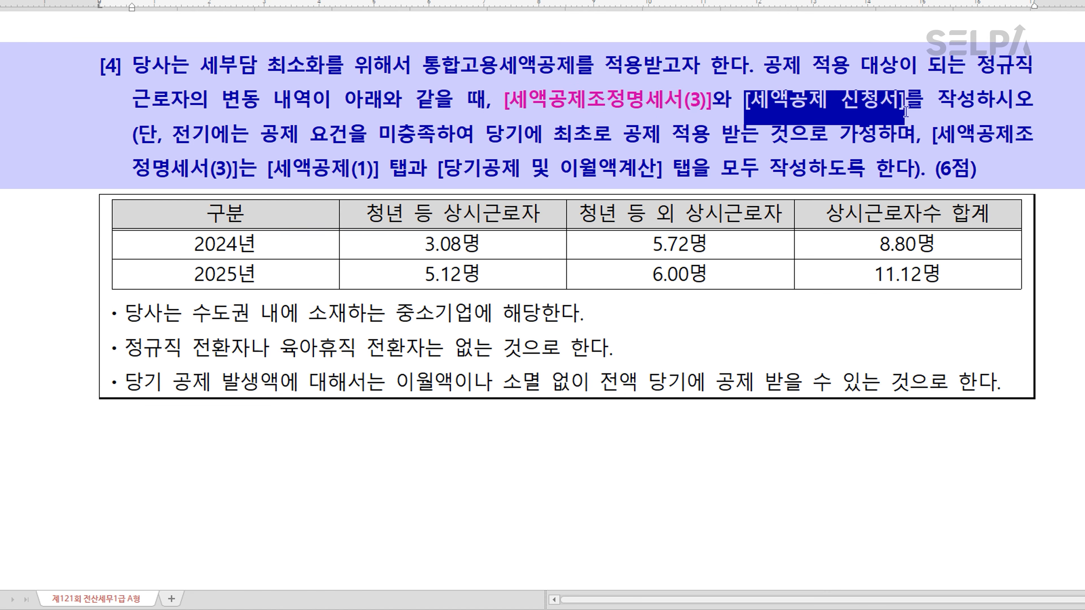
{"action": "key", "text": "ctrl+m"}
{"action": "key", "text": "b"}
{"action": "left_click", "coordinate": [868, 124]}
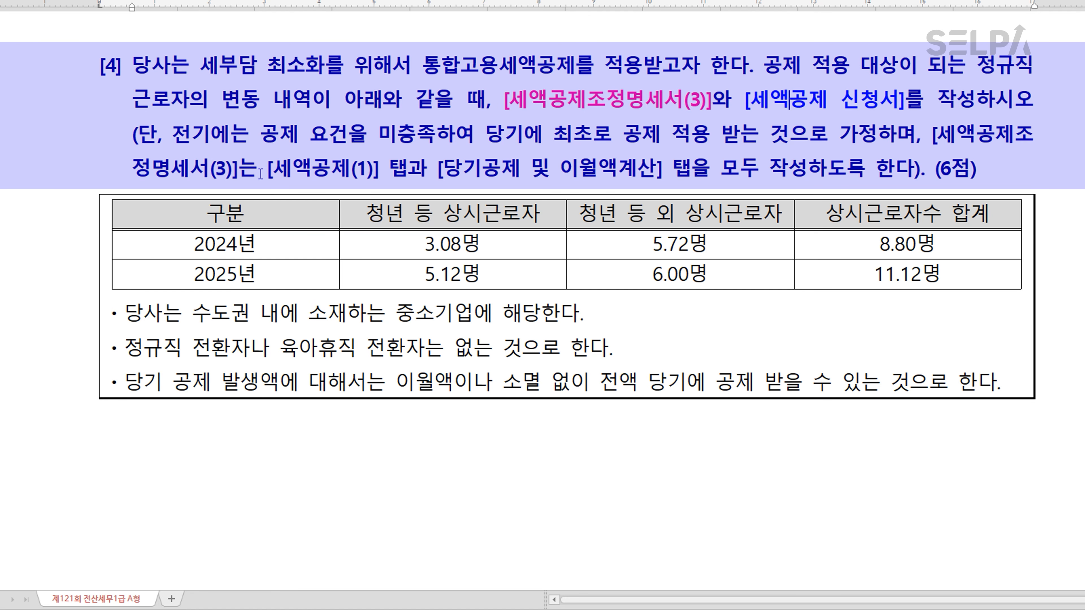
Step: Highlight [세액공제(1)] and [당기공제 및 이월액계산] in the question text
{"action": "left_click_drag", "start_coordinate": [266, 173], "coordinate": [666, 183]}
{"action": "key", "text": "alt+h"}
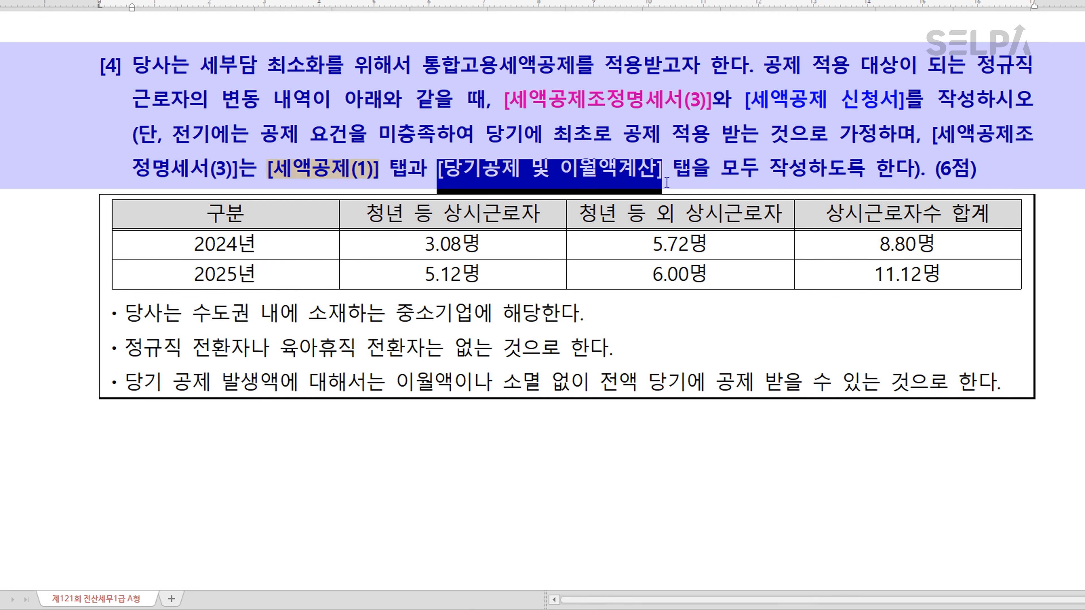
{"action": "key", "text": "alt+h"}
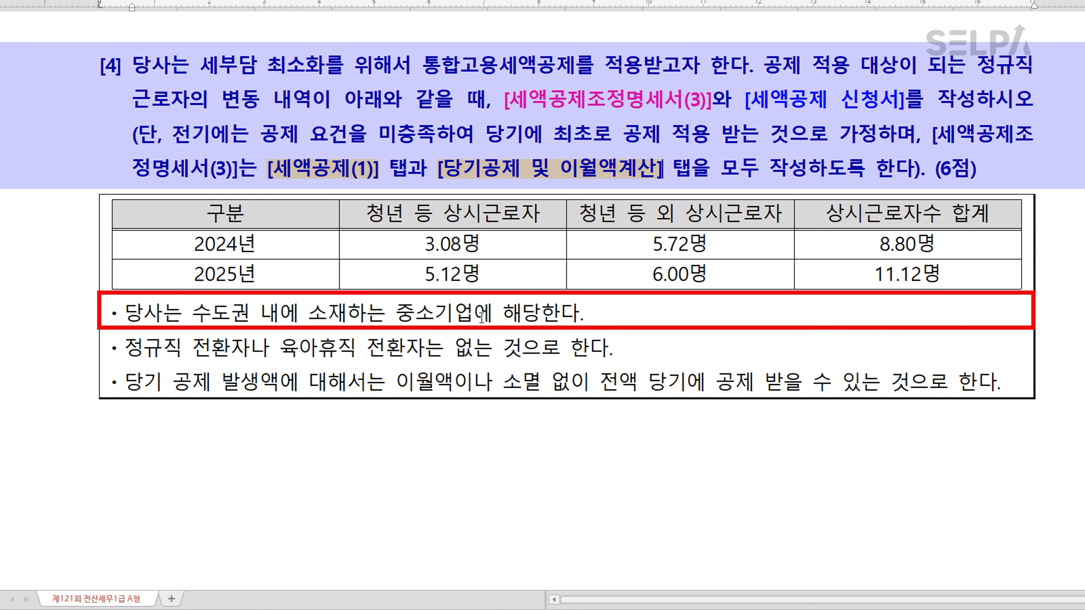
Step: Colour the phrase "수도권 내에 소재하는 중소기업" green in the question's conditions
{"action": "left_click_drag", "start_coordinate": [192, 318], "coordinate": [474, 322]}
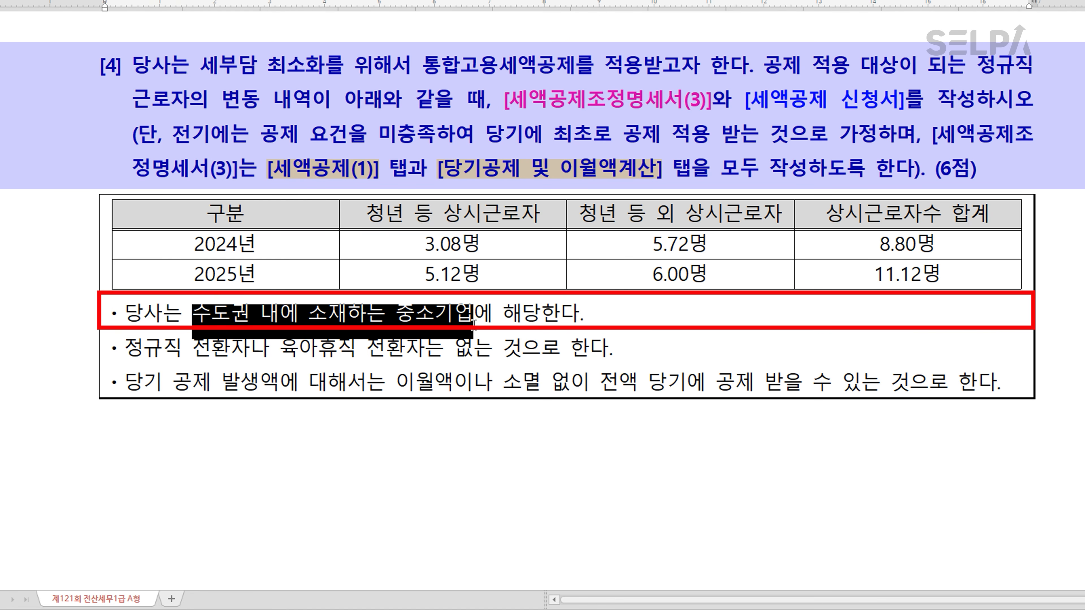
{"action": "key", "text": "ctrl+m"}
{"action": "key", "text": "g"}
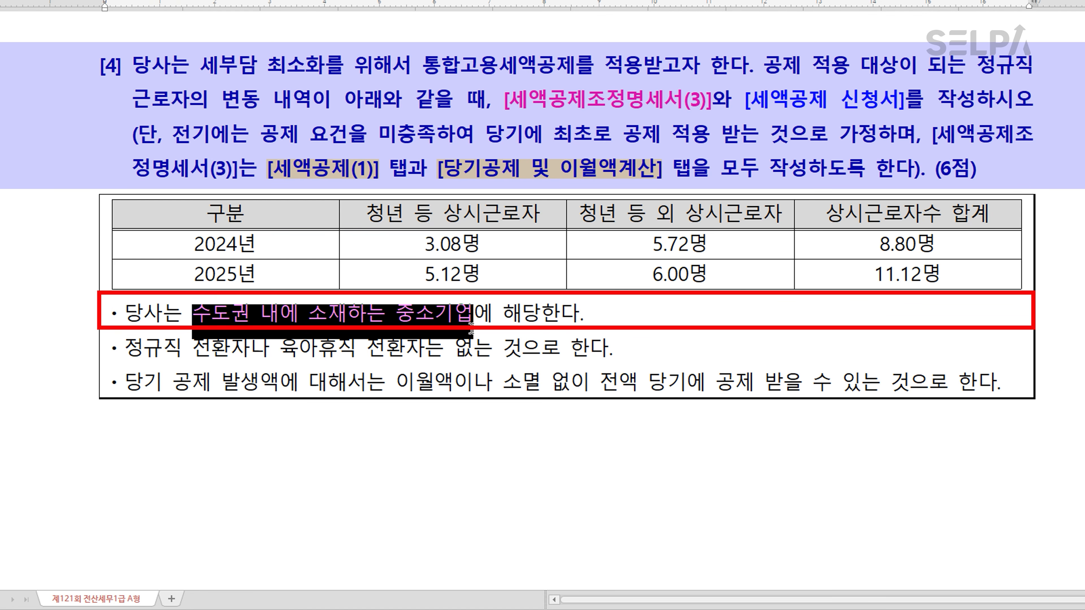
{"action": "left_click", "coordinate": [384, 362]}
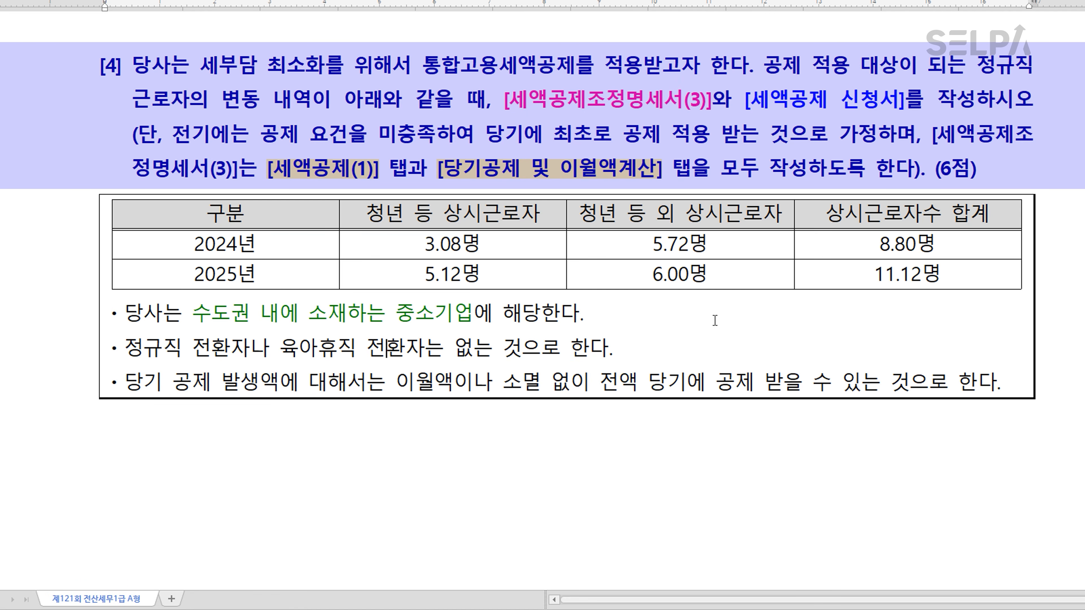
Step: Bring up 세액공제조정명세서(3) for (주)고려산업 and move its window clear of the question's opening text
{"action": "left_click", "coordinate": [698, 609]}
{"action": "left_click_drag", "start_coordinate": [550, 565], "coordinate": [553, 137]}
{"action": "left_click", "coordinate": [604, 507]}
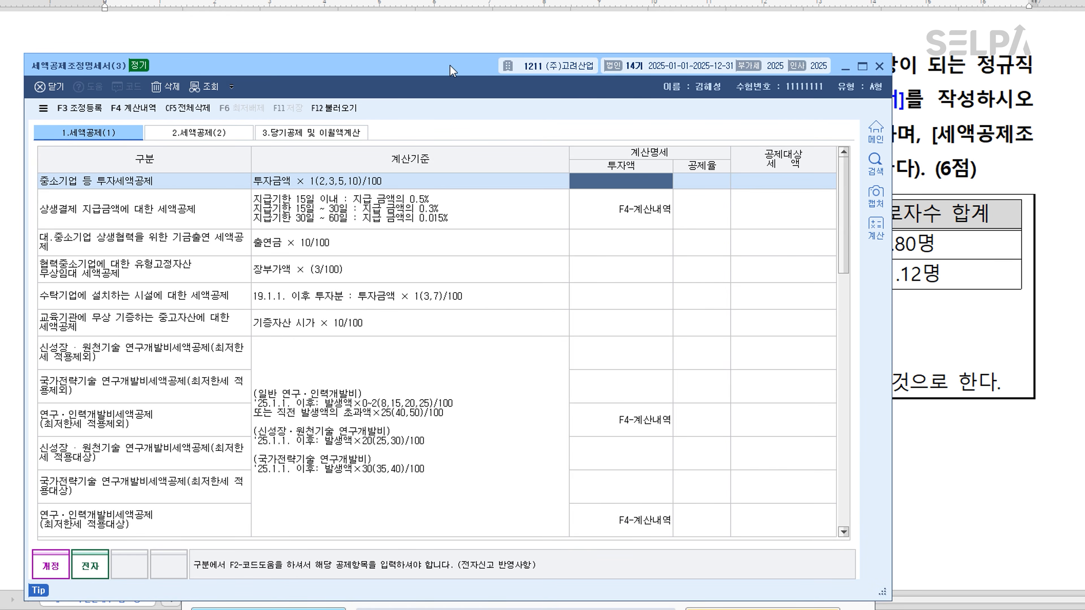
{"action": "left_click_drag", "start_coordinate": [453, 68], "coordinate": [547, 213]}
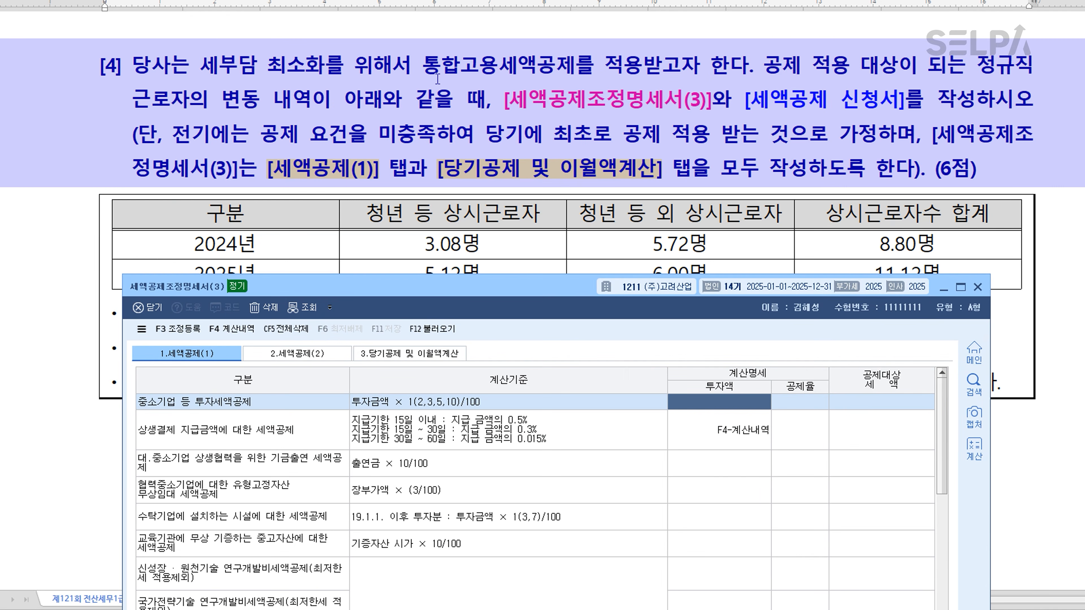
Step: Colour the term "통합고용세액공제" blue-green in the first line of the question
{"action": "left_click_drag", "start_coordinate": [429, 67], "coordinate": [575, 68]}
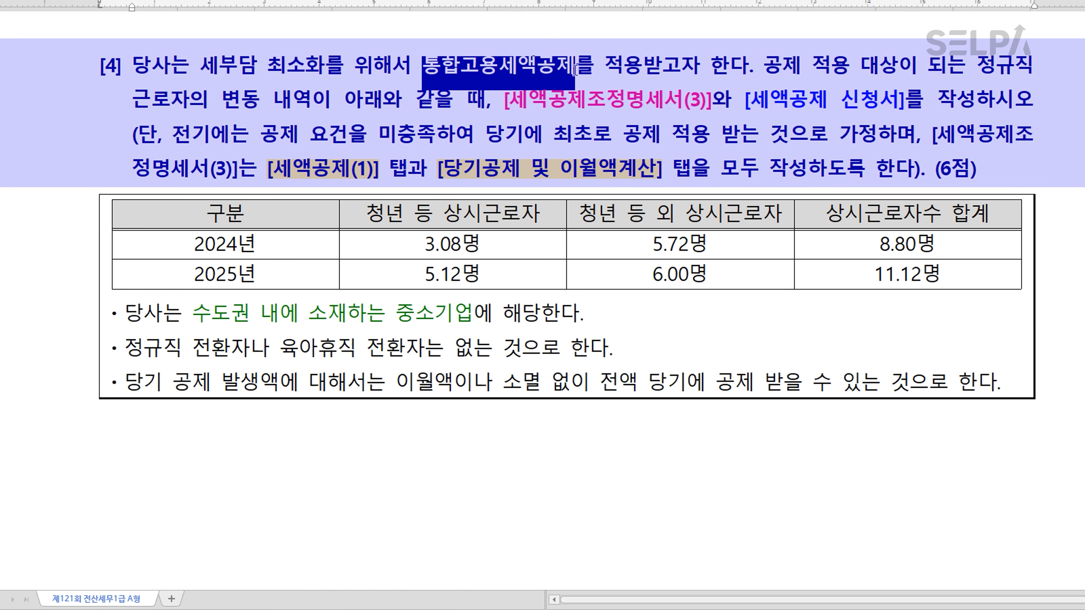
{"action": "key", "text": "ctrl+m"}
{"action": "key", "text": "c"}
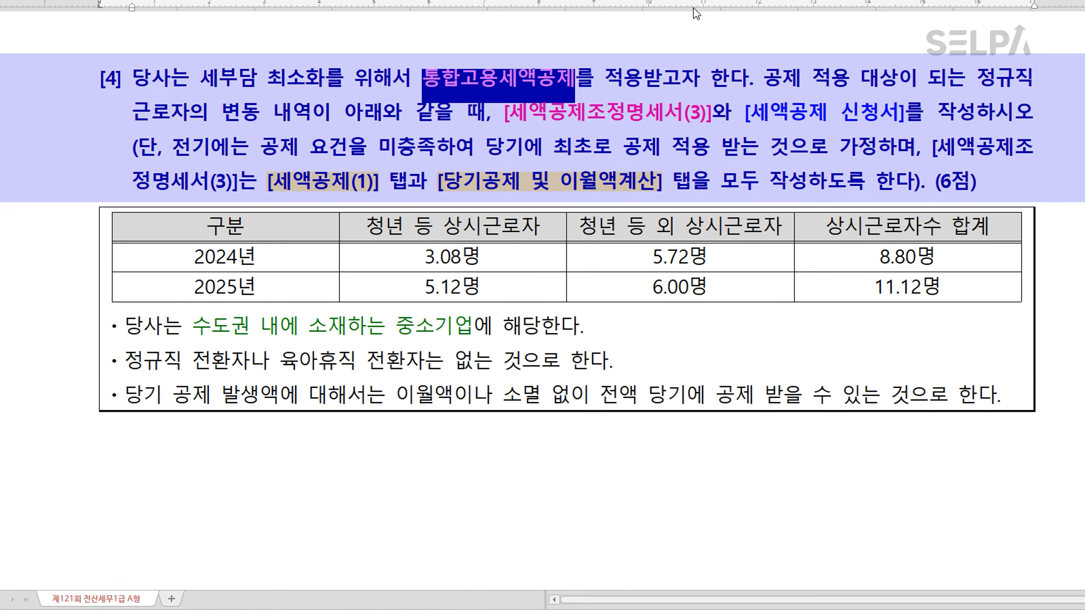
{"action": "left_click", "coordinate": [621, 147]}
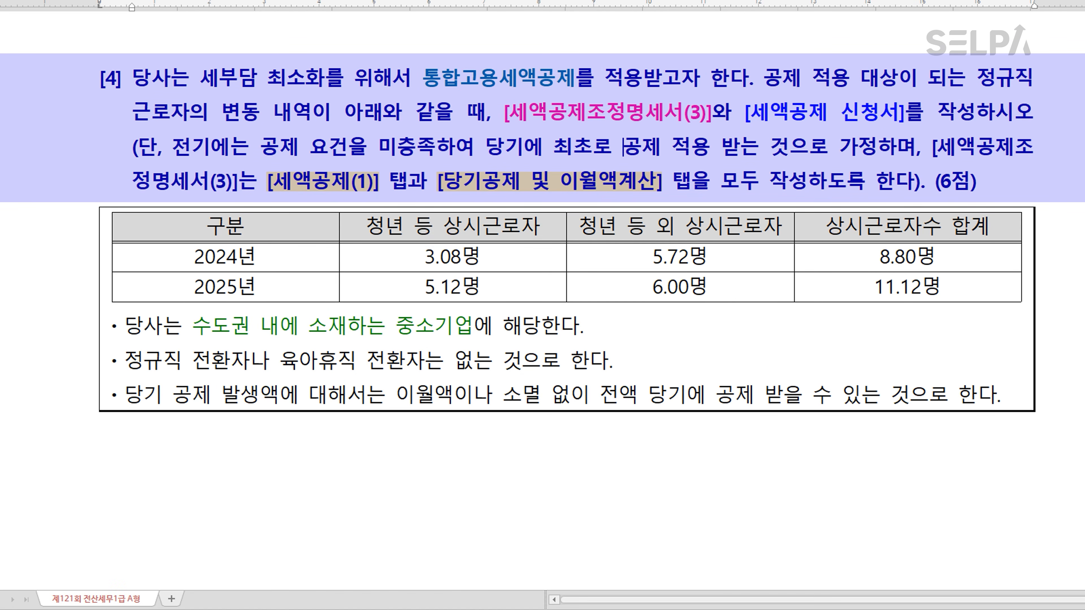
Step: Return to 세액공제조정명세서(3) and search for "통합" to locate the 통합고용세액공제 row
{"action": "key", "text": "alt+Tab"}
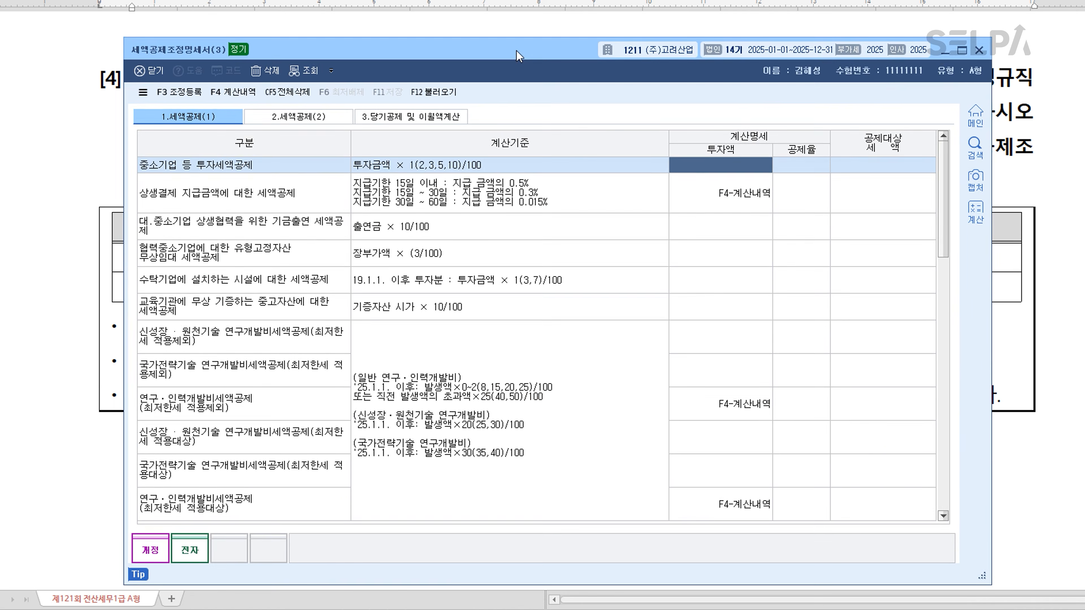
{"action": "scroll", "coordinate": [647, 291], "scroll_direction": "down", "scroll_amount": 10}
{"action": "scroll", "coordinate": [647, 292], "scroll_direction": "up", "scroll_amount": 10}
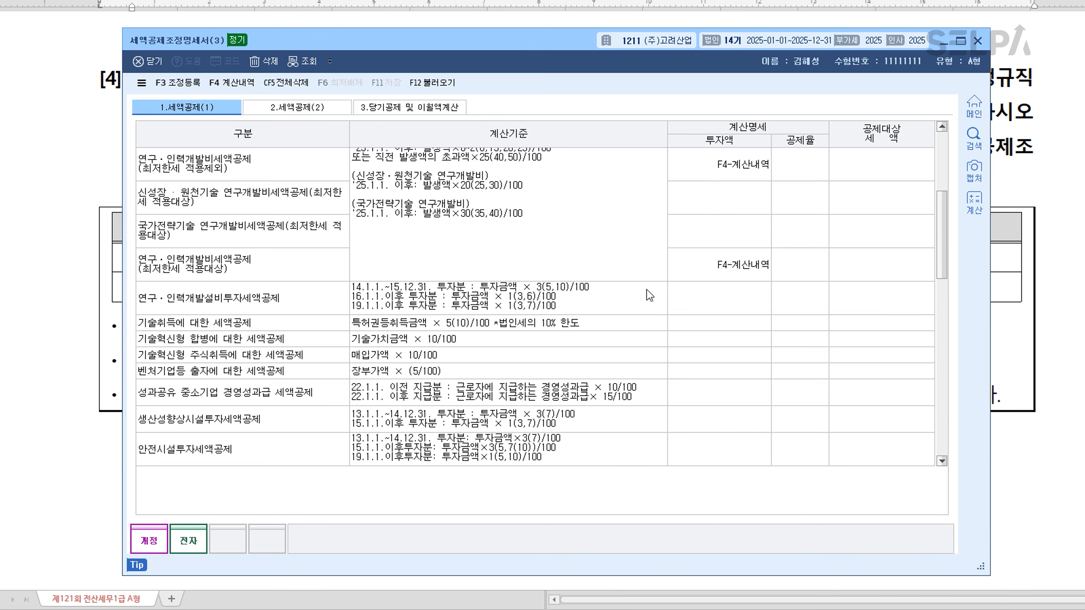
{"action": "key", "text": "ctrl+f"}
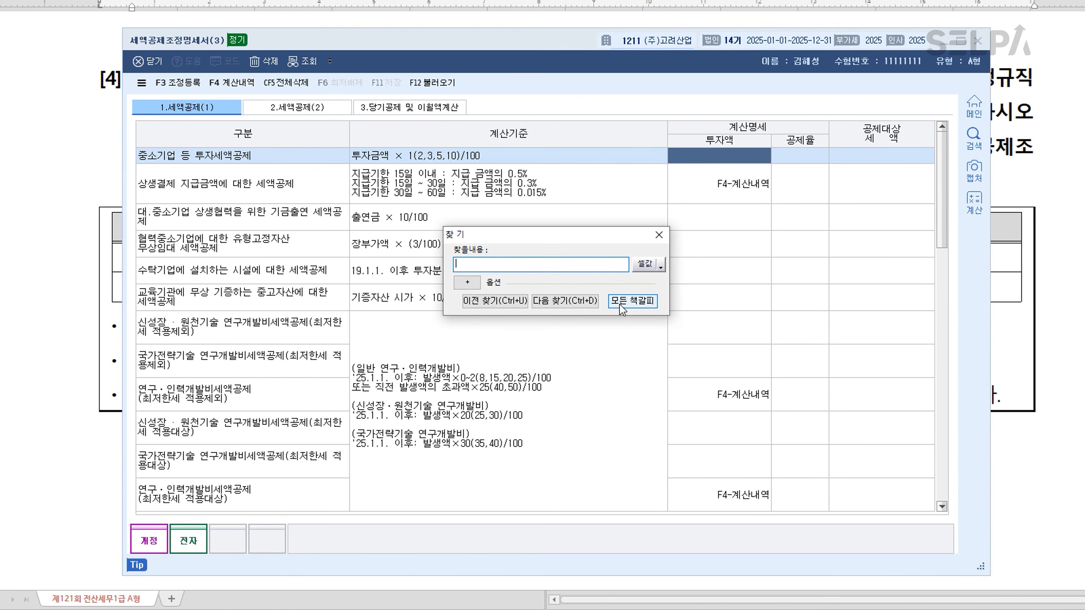
{"action": "type", "text": "통합"}
{"action": "key", "text": "Return"}
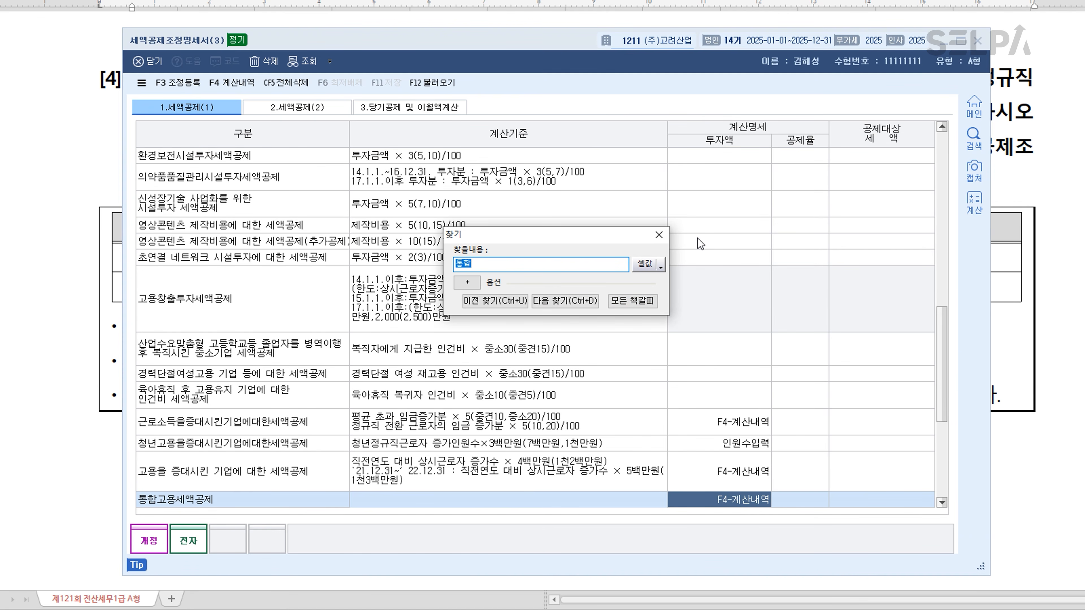
{"action": "left_click", "coordinate": [658, 236]}
{"action": "scroll", "coordinate": [572, 325], "scroll_direction": "down", "scroll_amount": 3}
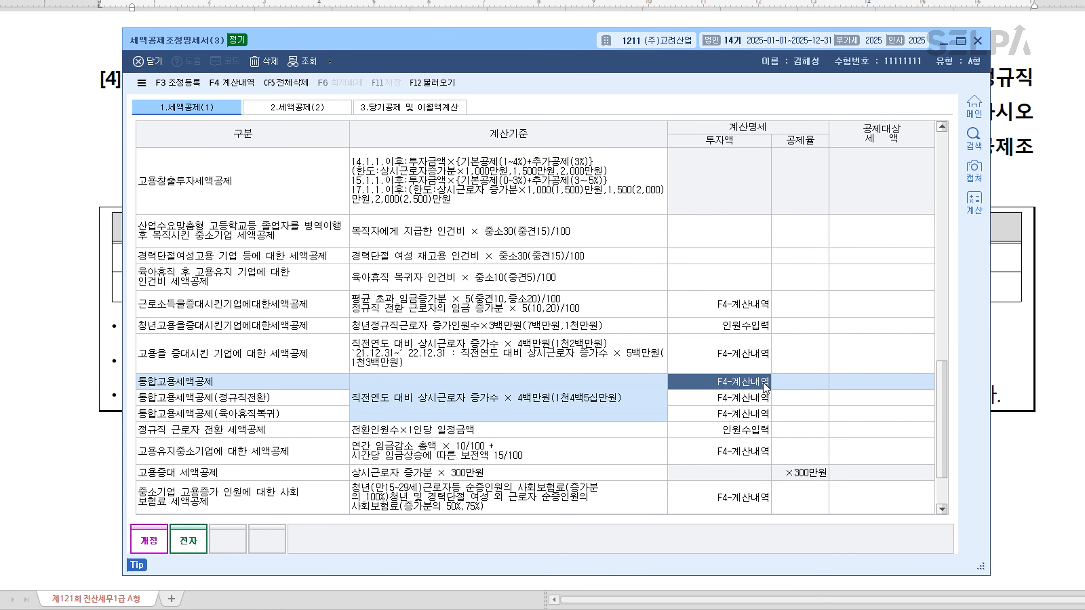
{"action": "key", "text": "F4"}
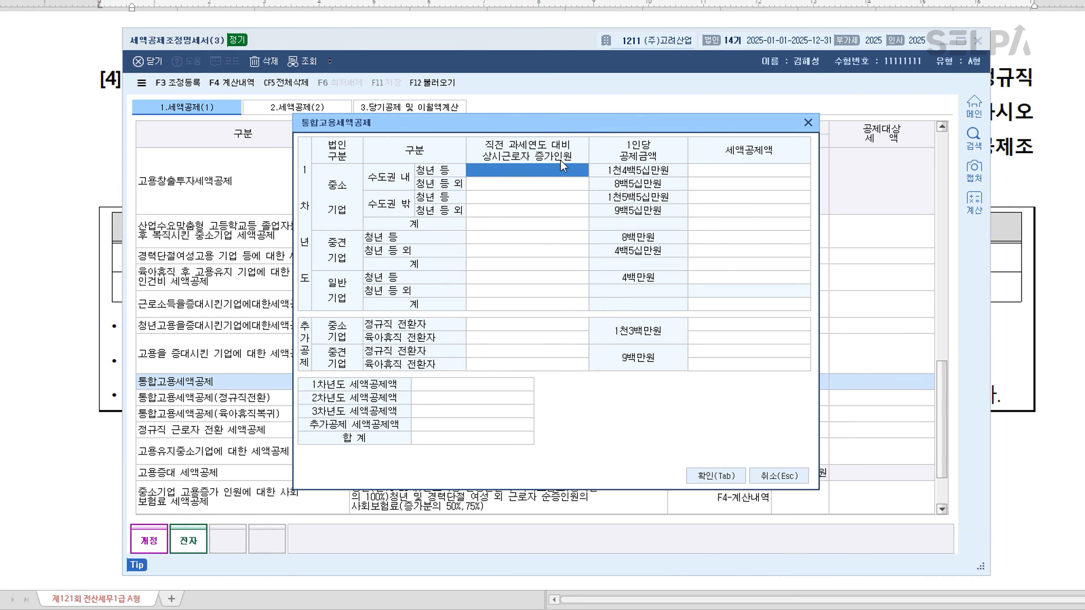
{"action": "left_click", "coordinate": [558, 172]}
{"action": "left_click", "coordinate": [807, 123]}
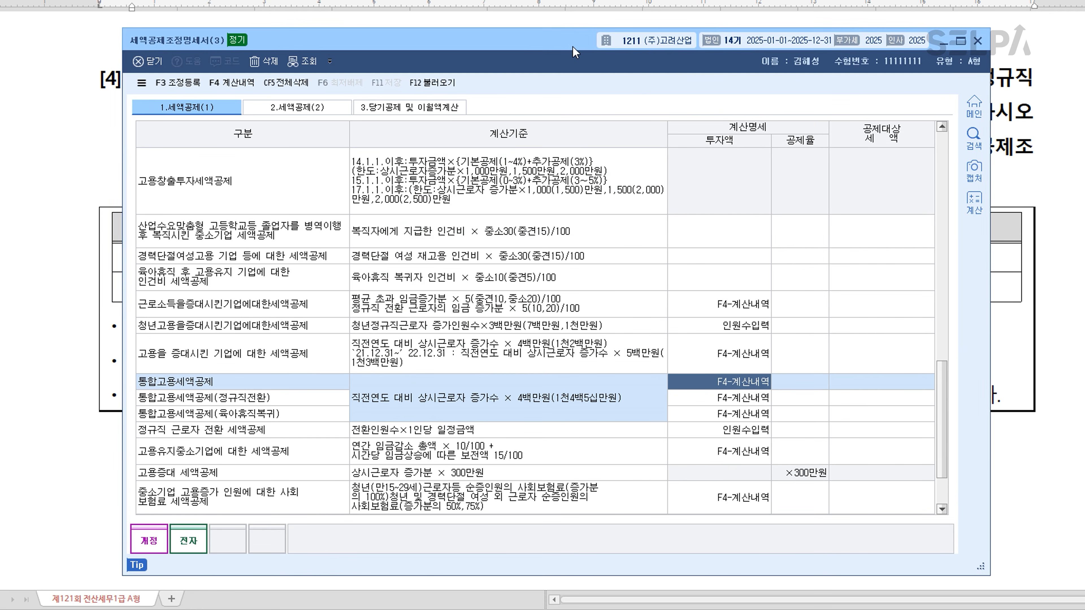
Step: In the 통합고용세액공제 calculation details, enter the 중소기업 수도권 내 employee increases: 2.04 for 청년 등 and 0.28 for 청년 등 외
{"action": "left_click_drag", "start_coordinate": [573, 50], "coordinate": [583, 378]}
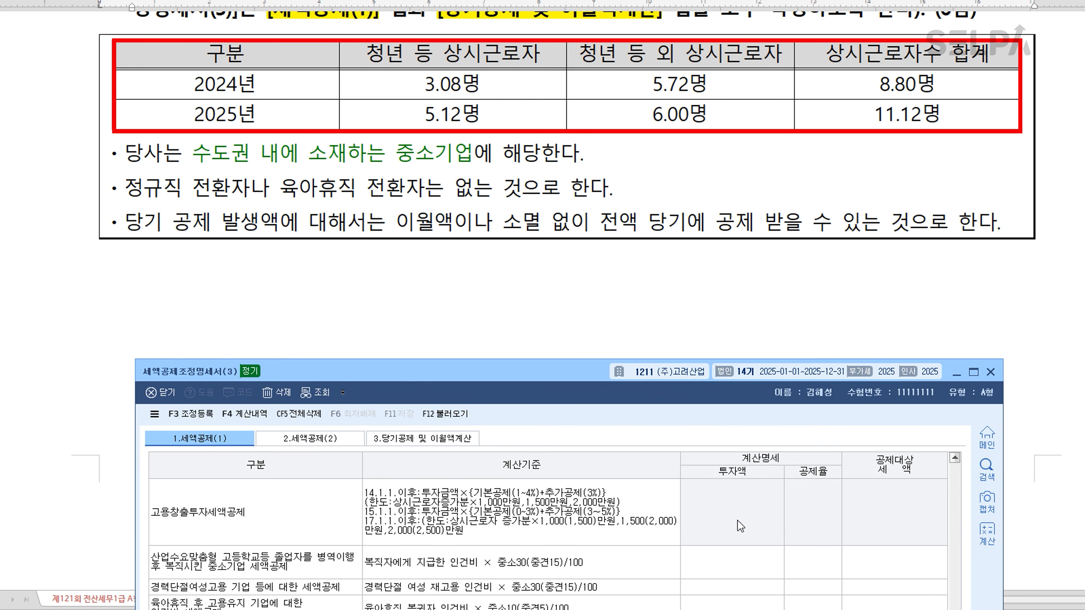
{"action": "double_click", "coordinate": [708, 540]}
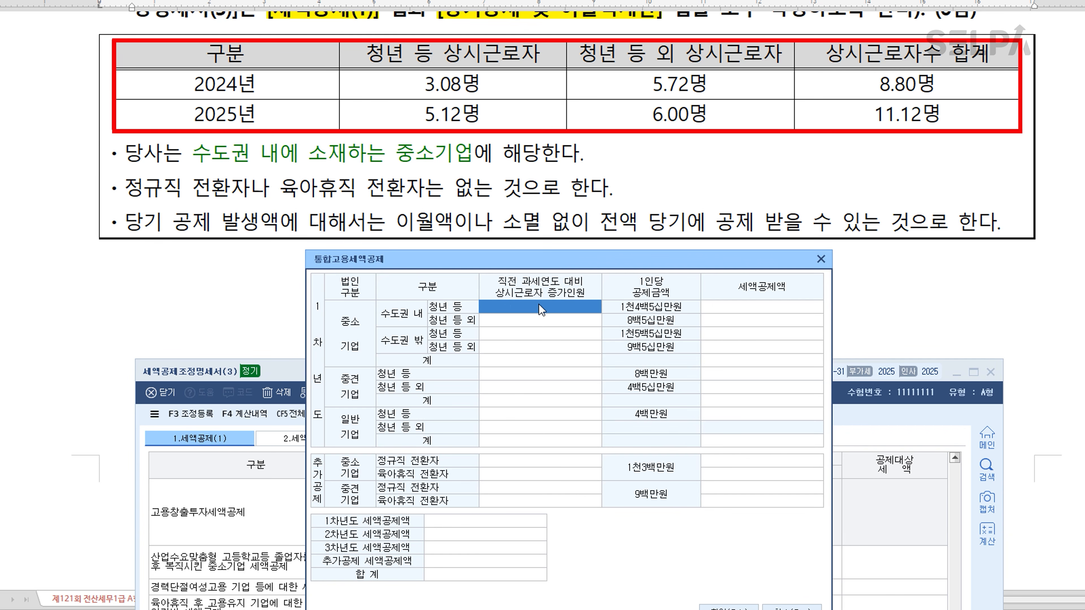
{"action": "left_click", "coordinate": [429, 57]}
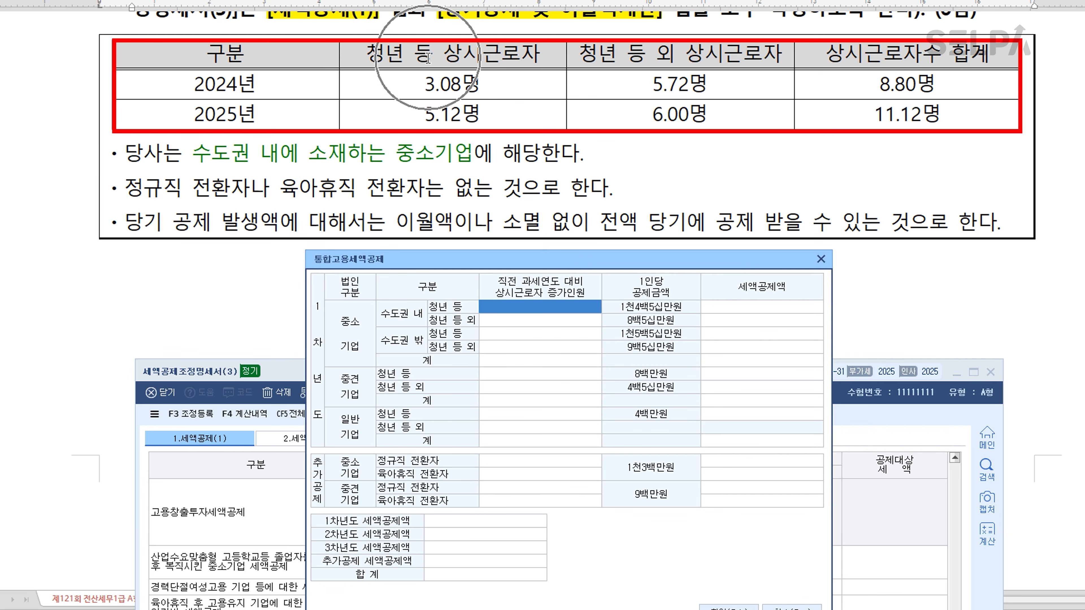
{"action": "left_click", "coordinate": [711, 55]}
{"action": "left_click", "coordinate": [558, 295]}
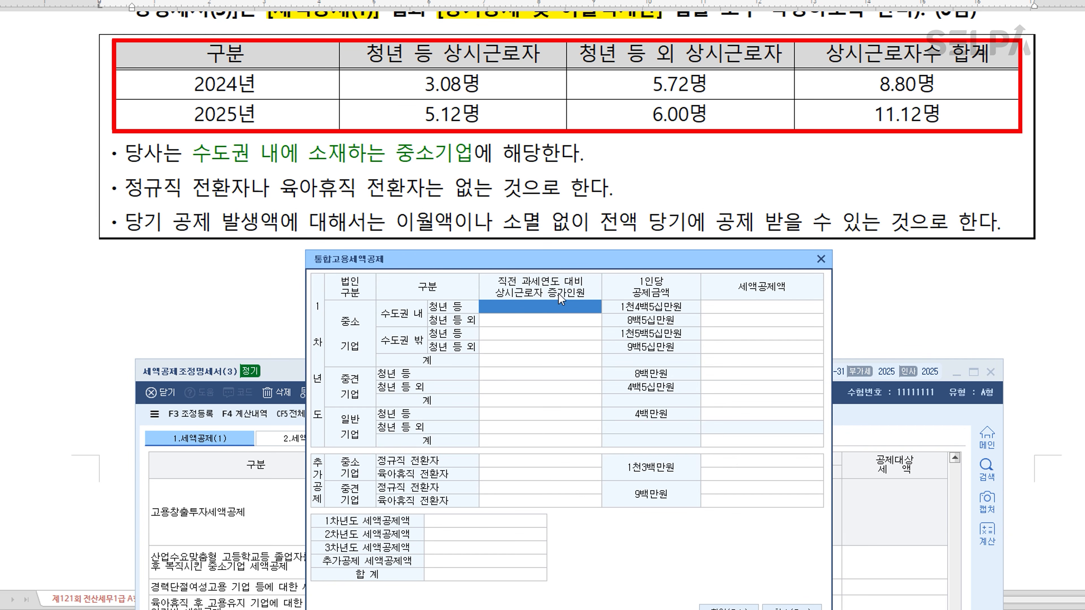
{"action": "left_click", "coordinate": [446, 93]}
{"action": "left_click", "coordinate": [464, 125]}
{"action": "type", "text": "2.04"}
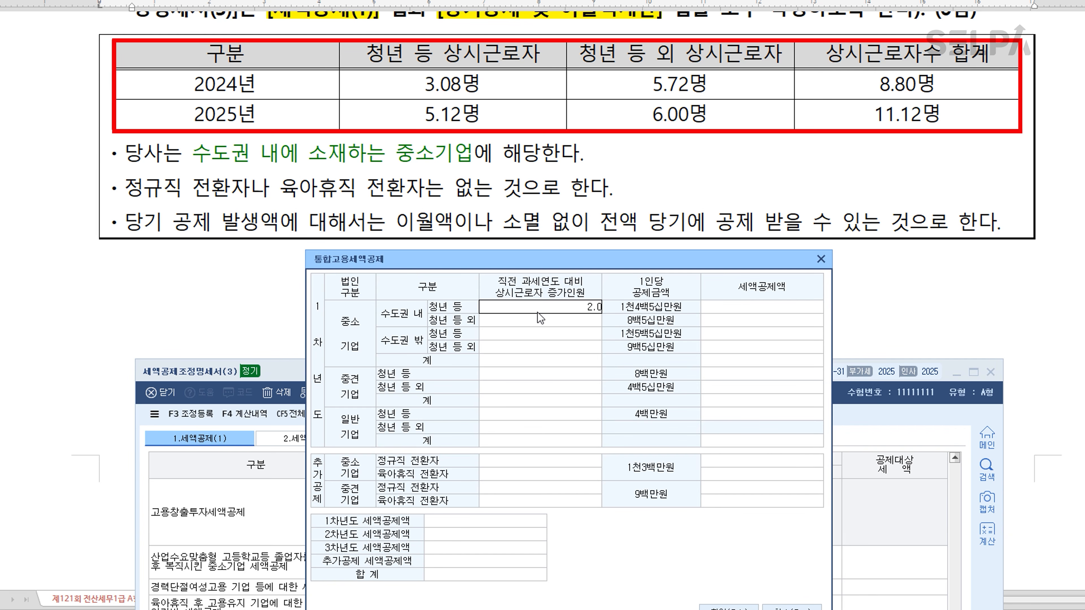
{"action": "key", "text": "Return"}
{"action": "key", "text": "Return"}
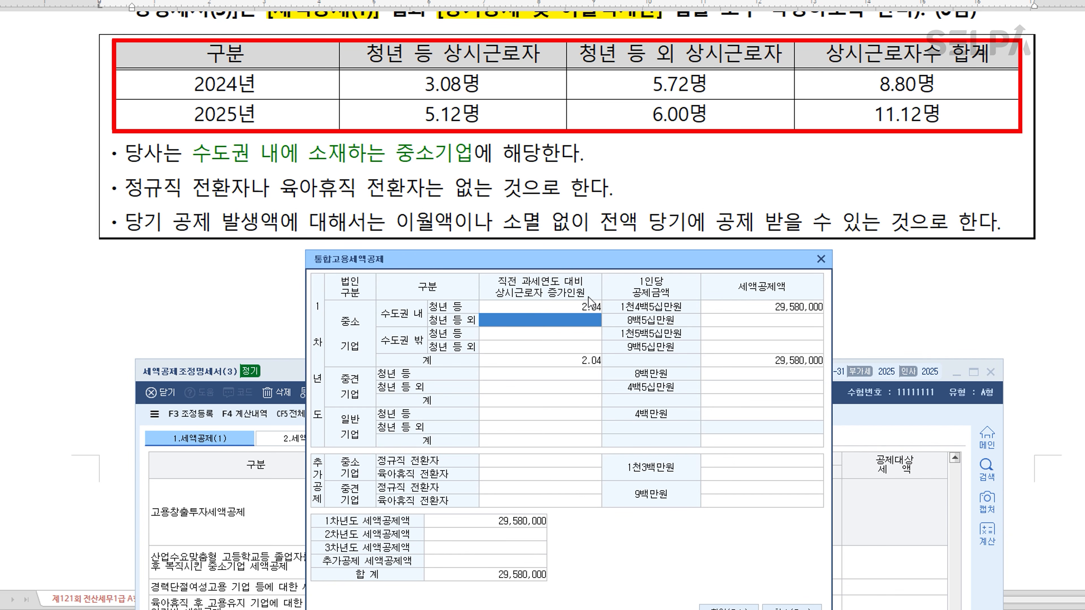
{"action": "type", "text": "0.28"}
{"action": "key", "text": "Return"}
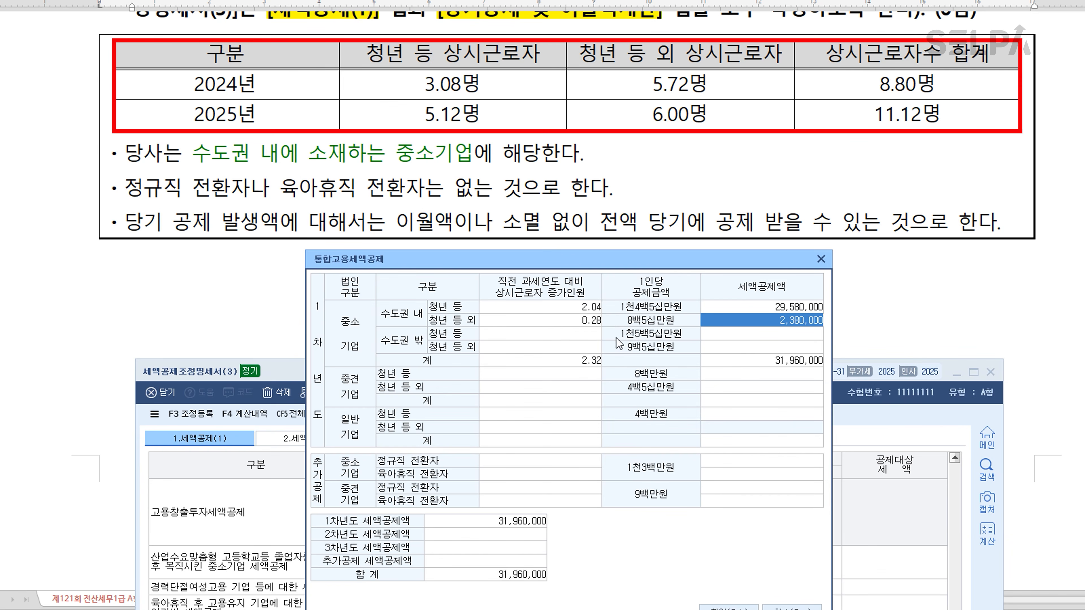
Step: In the question's table, colour the 2024 and 2025 figures red for 청년 등 상시근로자 and blue for 청년 등 외 상시근로자
{"action": "left_click", "coordinate": [486, 90]}
{"action": "left_click_drag", "start_coordinate": [487, 90], "coordinate": [487, 120]}
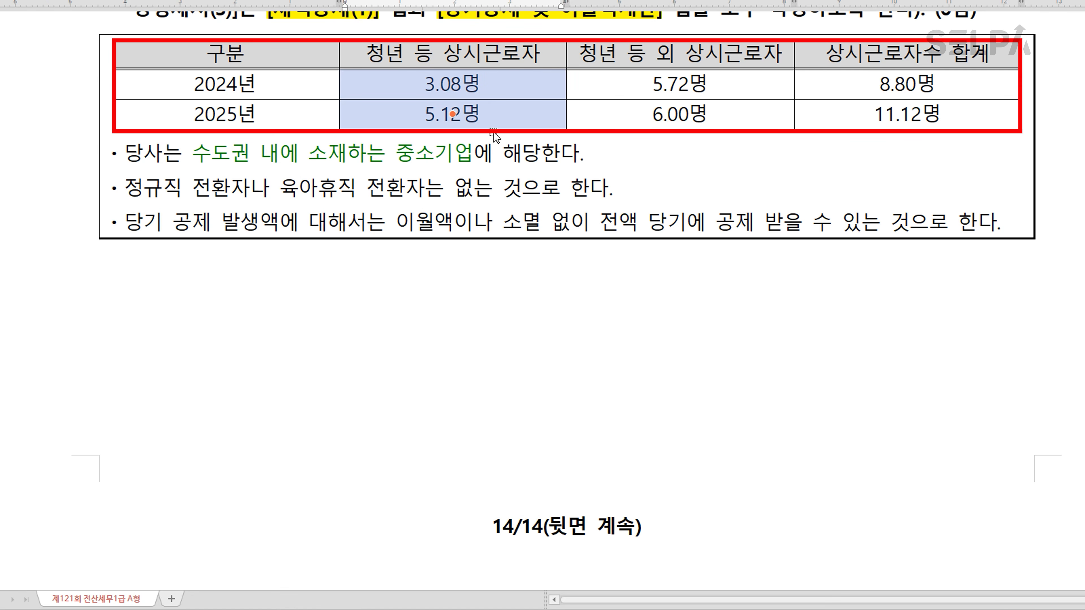
{"action": "key", "text": "ctrl+m"}
{"action": "key", "text": "r"}
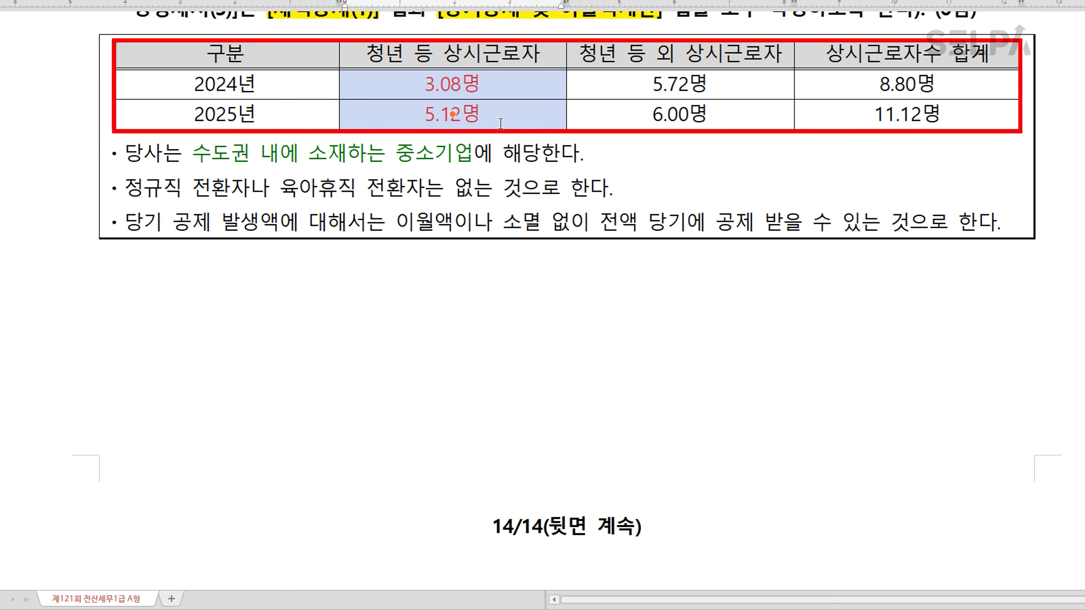
{"action": "left_click_drag", "start_coordinate": [678, 85], "coordinate": [683, 118]}
{"action": "key", "text": "ctrl+m"}
{"action": "key", "text": "b"}
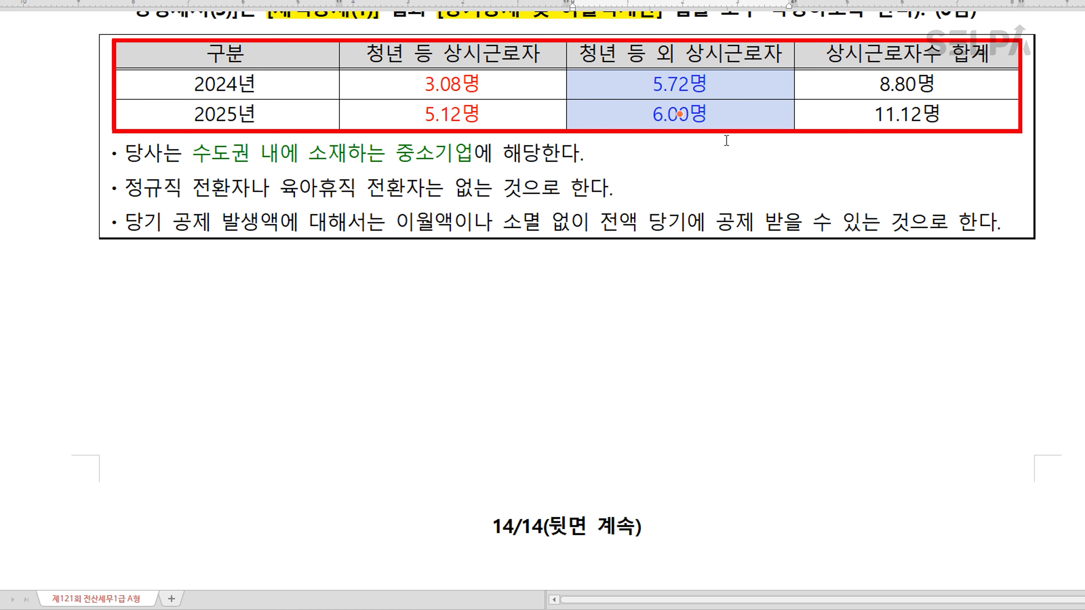
{"action": "left_click", "coordinate": [725, 166]}
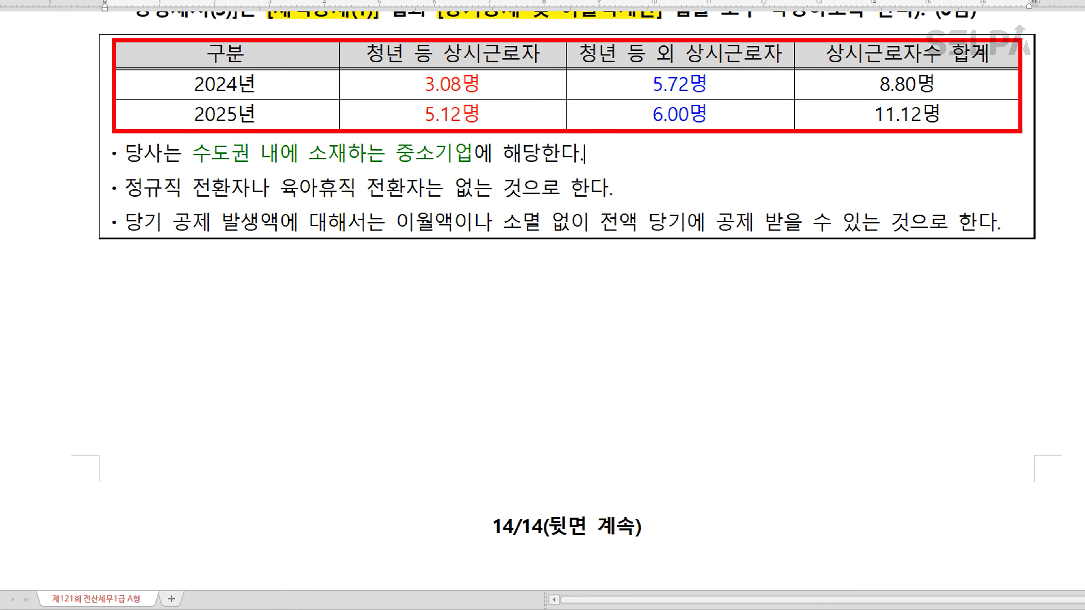
Step: Return to the 통합고용세액공제 calculation details and confirm the entries
{"action": "key", "text": "alt+Tab"}
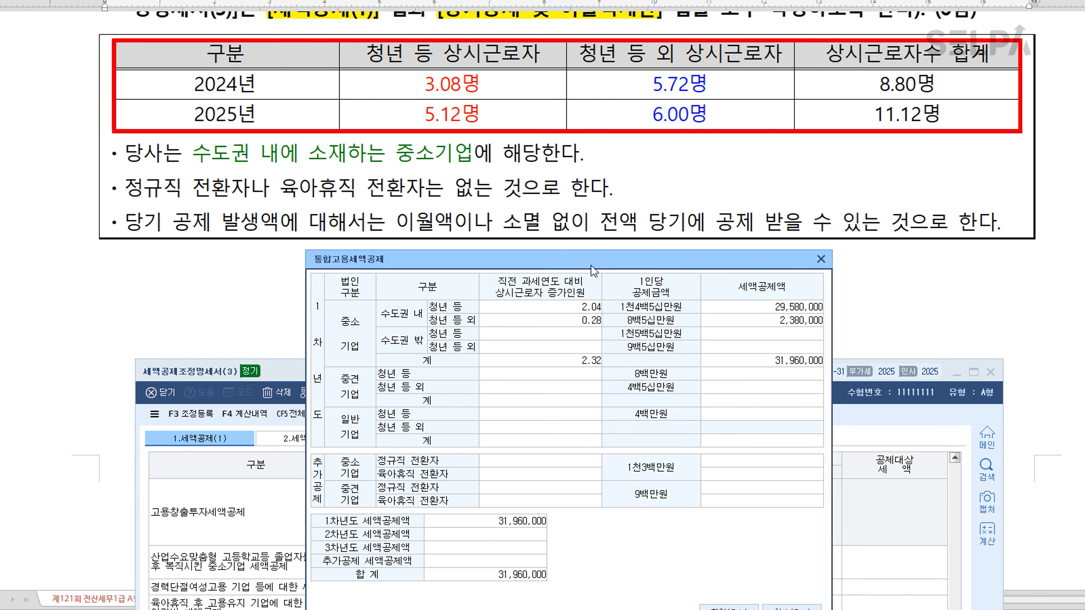
{"action": "left_click_drag", "start_coordinate": [599, 265], "coordinate": [607, 161]}
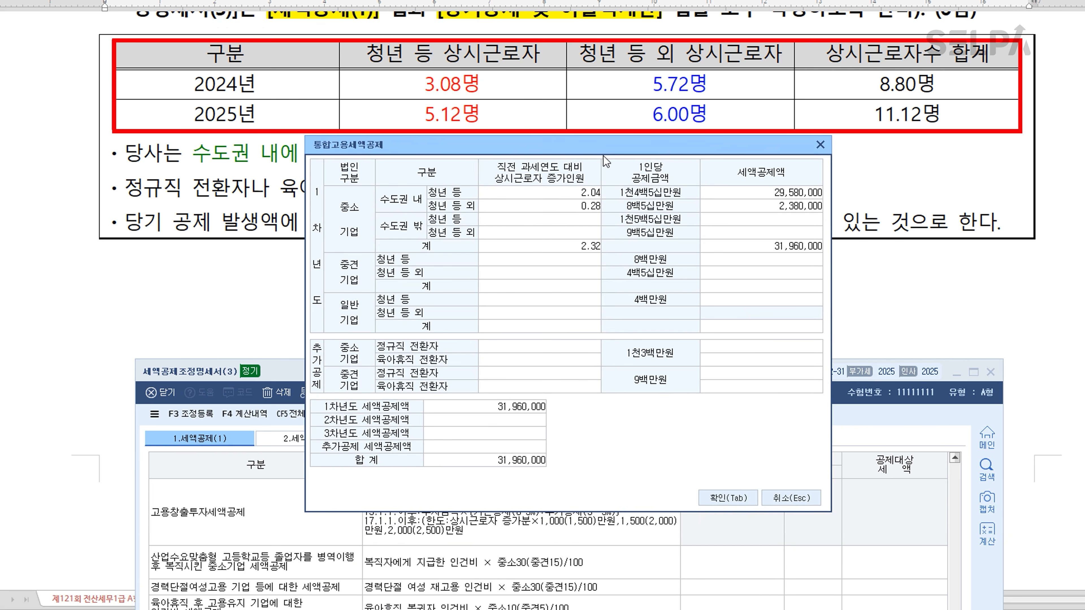
{"action": "left_click", "coordinate": [726, 497]}
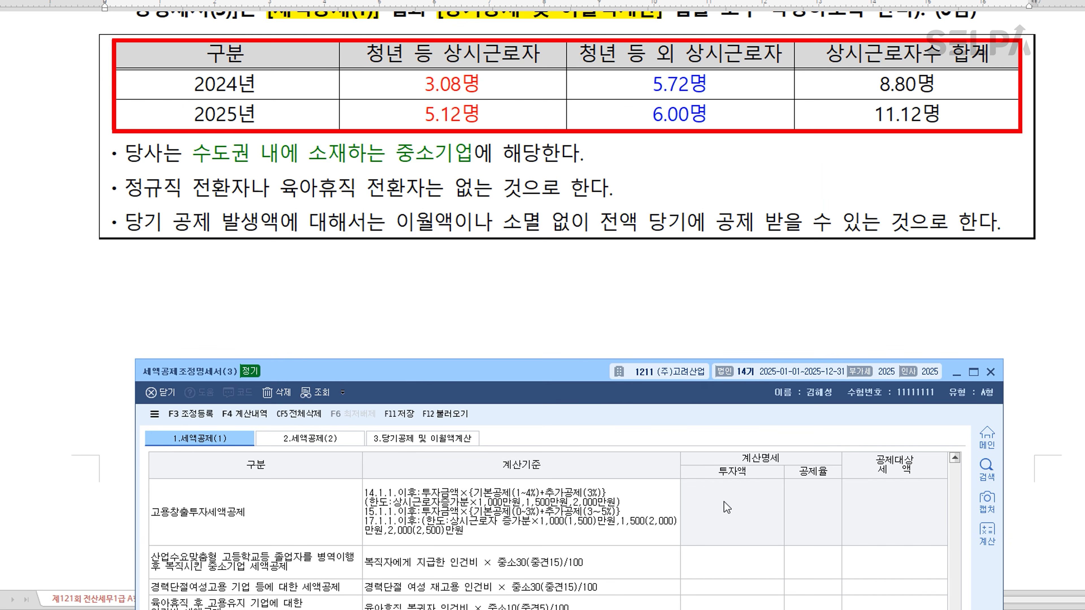
Step: In 세액공제조정명세서(3), load the current credit and prior-year carryforward into 당기공제 및 이월액계산, accepting that existing contents are replaced
{"action": "left_click_drag", "start_coordinate": [571, 379], "coordinate": [588, 67]}
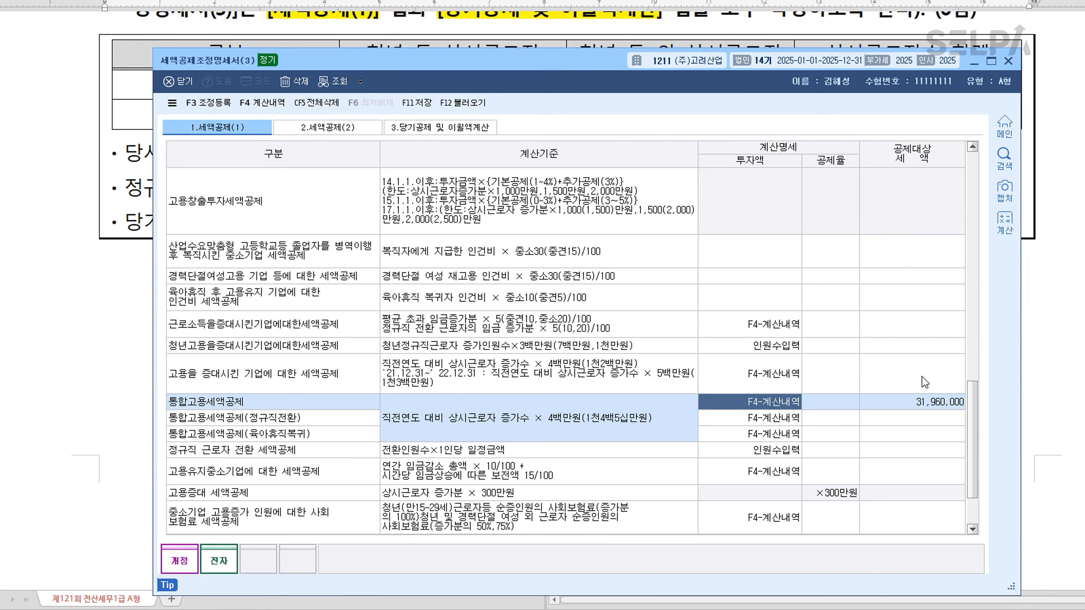
{"action": "left_click", "coordinate": [939, 406]}
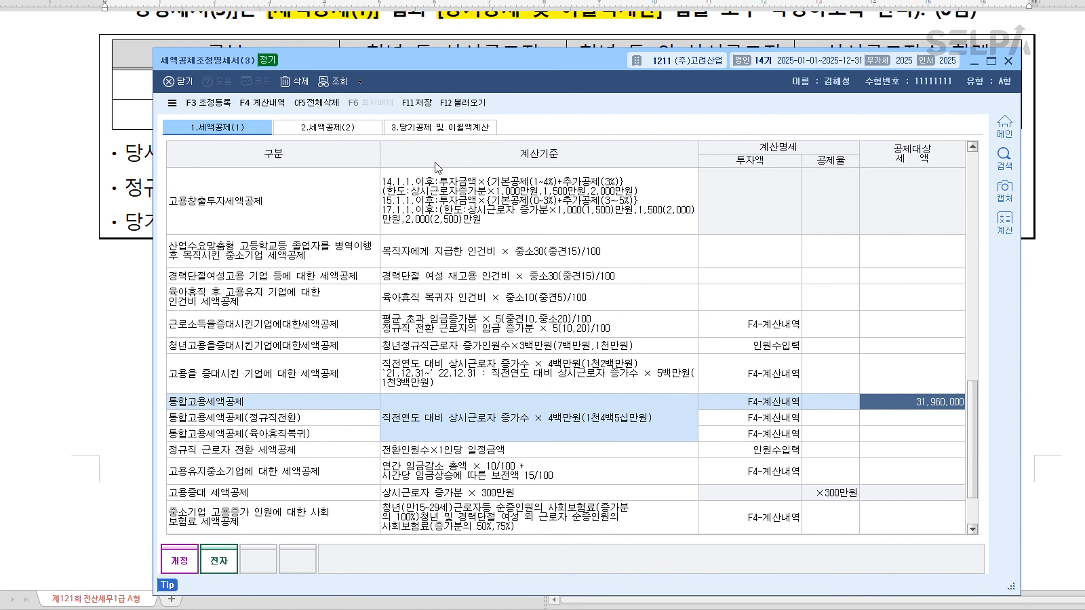
{"action": "left_click", "coordinate": [434, 129]}
{"action": "left_click", "coordinate": [434, 129]}
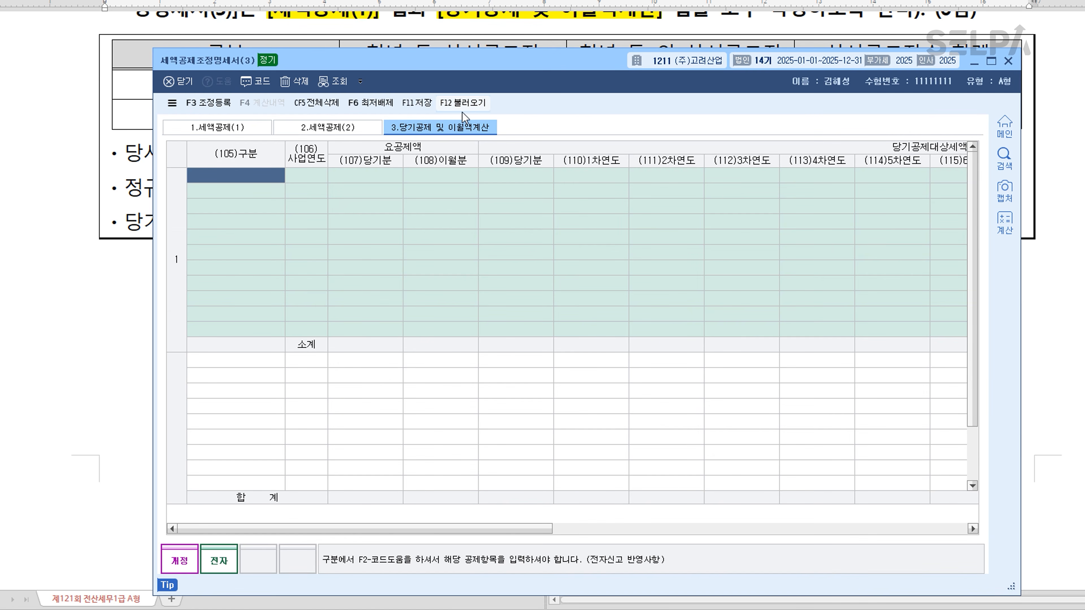
{"action": "left_click", "coordinate": [472, 103]}
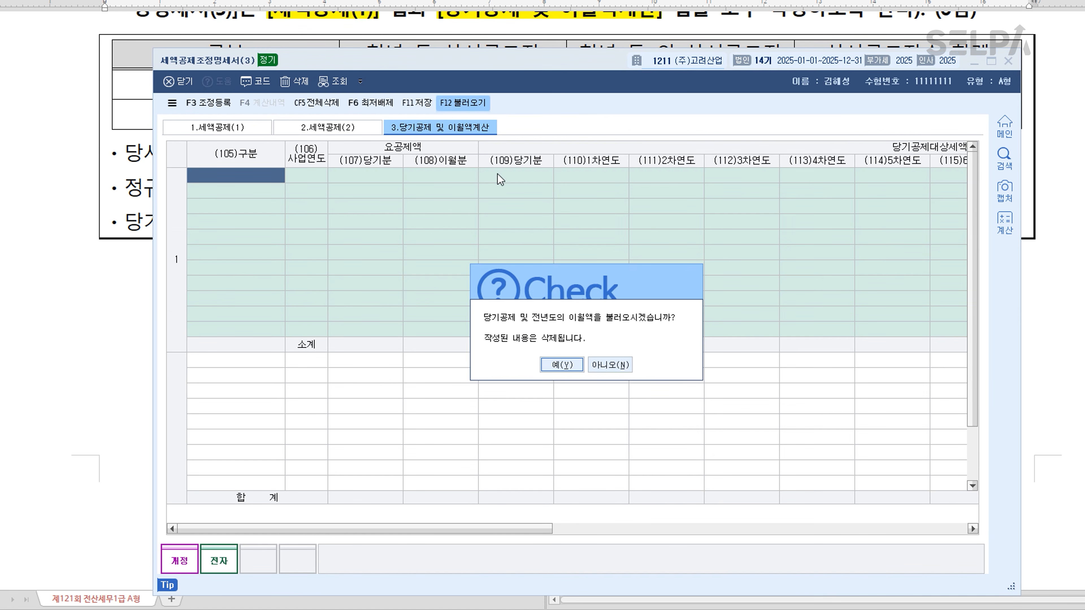
{"action": "left_click", "coordinate": [562, 365]}
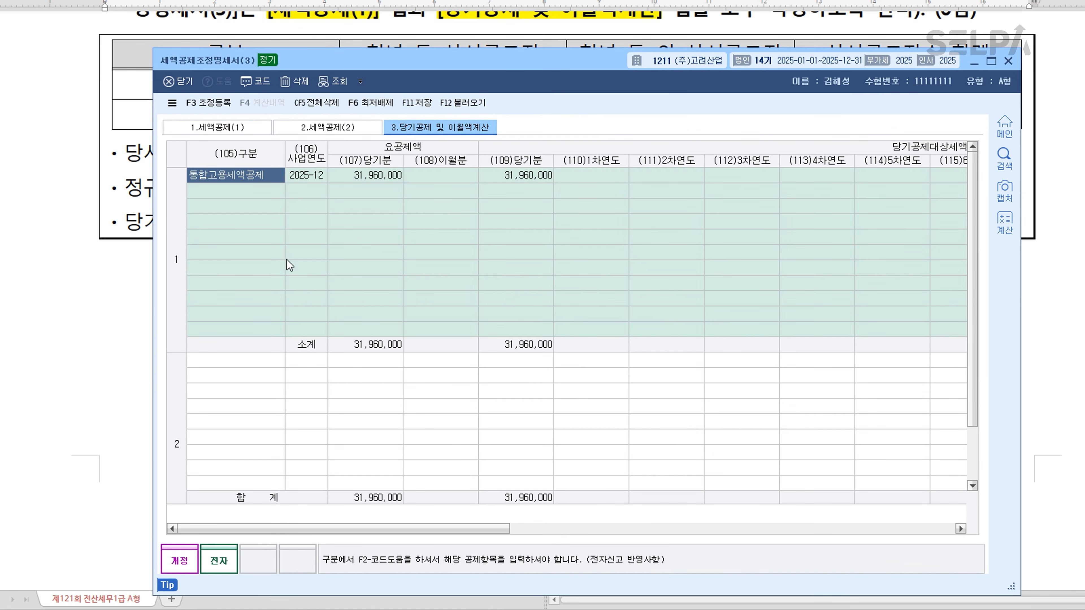
Step: Review the 통합고용세액공제 row from (109)당기분 through (125)이월액, and save and close 세액공제조정명세서(3)
{"action": "left_click", "coordinate": [512, 178]}
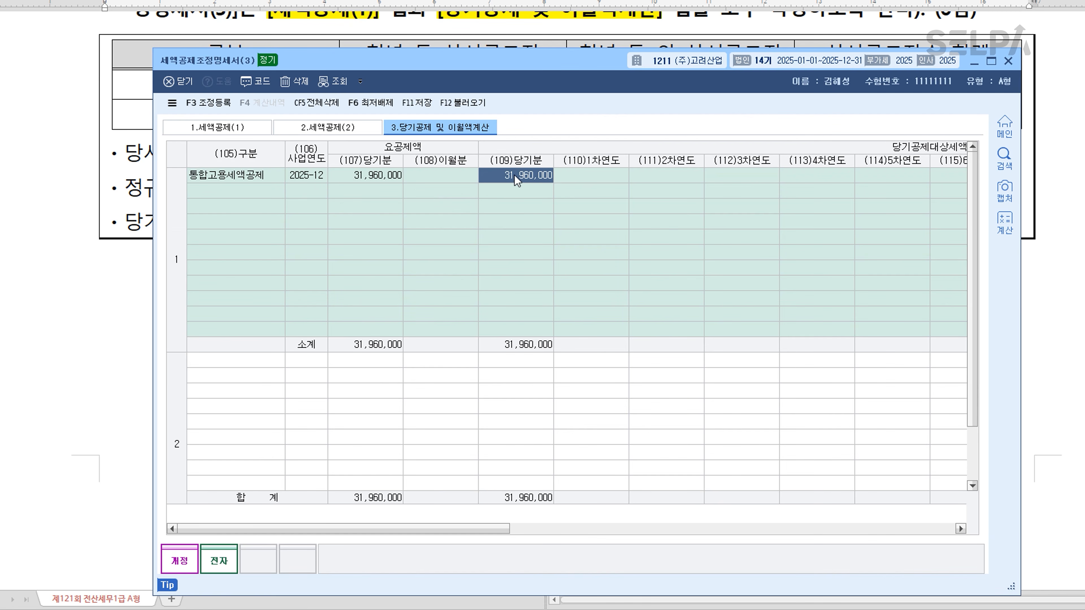
{"action": "left_click_drag", "start_coordinate": [502, 529], "coordinate": [946, 532]}
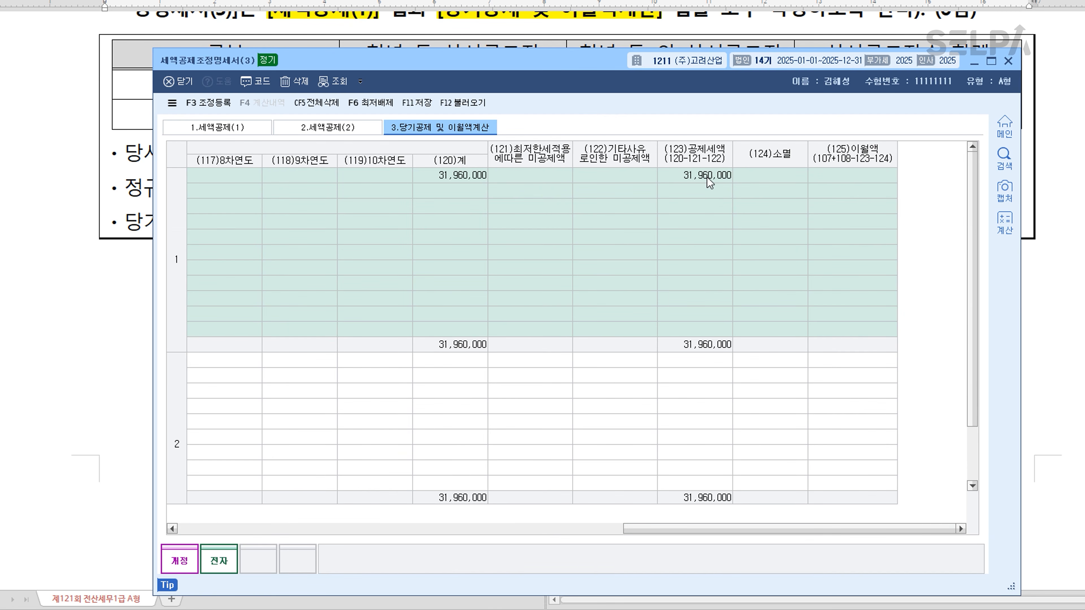
{"action": "left_click_drag", "start_coordinate": [844, 530], "coordinate": [345, 540]}
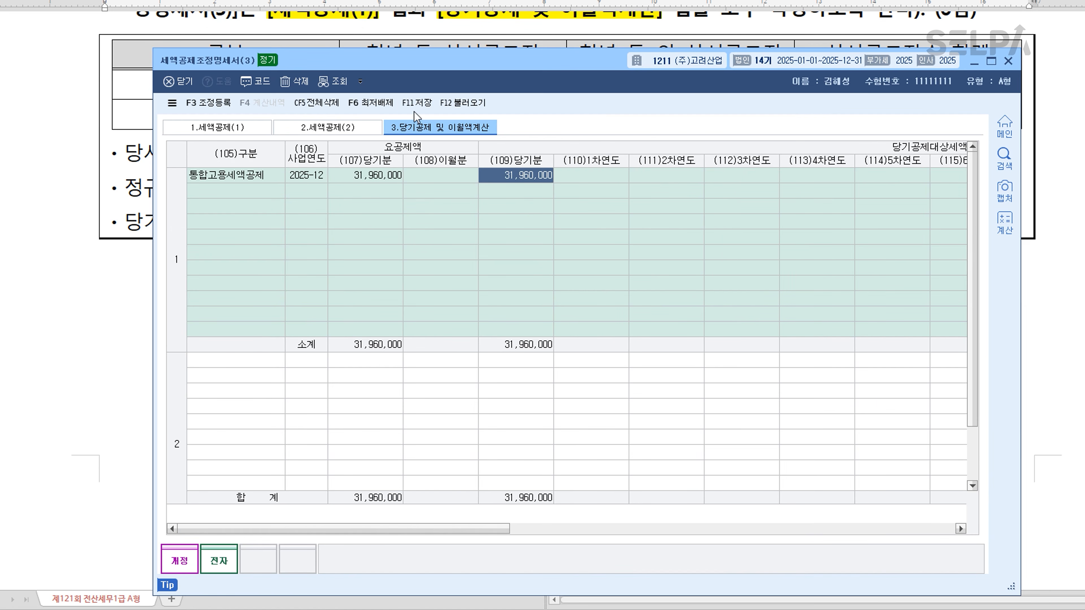
{"action": "left_click", "coordinate": [422, 103]}
{"action": "left_click", "coordinate": [1010, 63]}
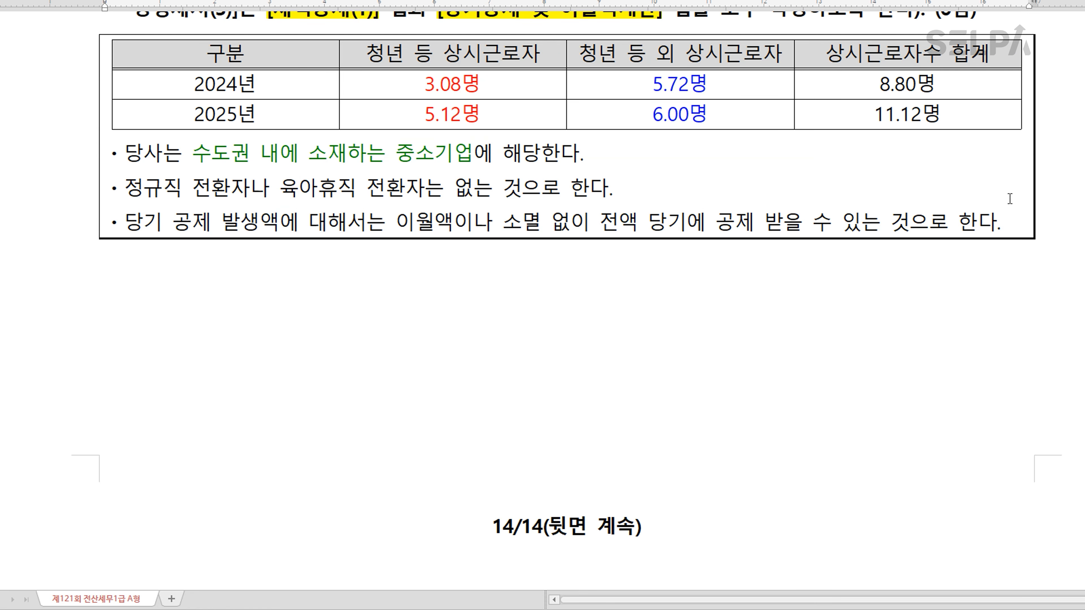
Step: Reread the question, switch back to 케이렙, open 세액공제신청서 and load the credit data afresh
{"action": "scroll", "coordinate": [552, 252], "scroll_direction": "up", "scroll_amount": 5}
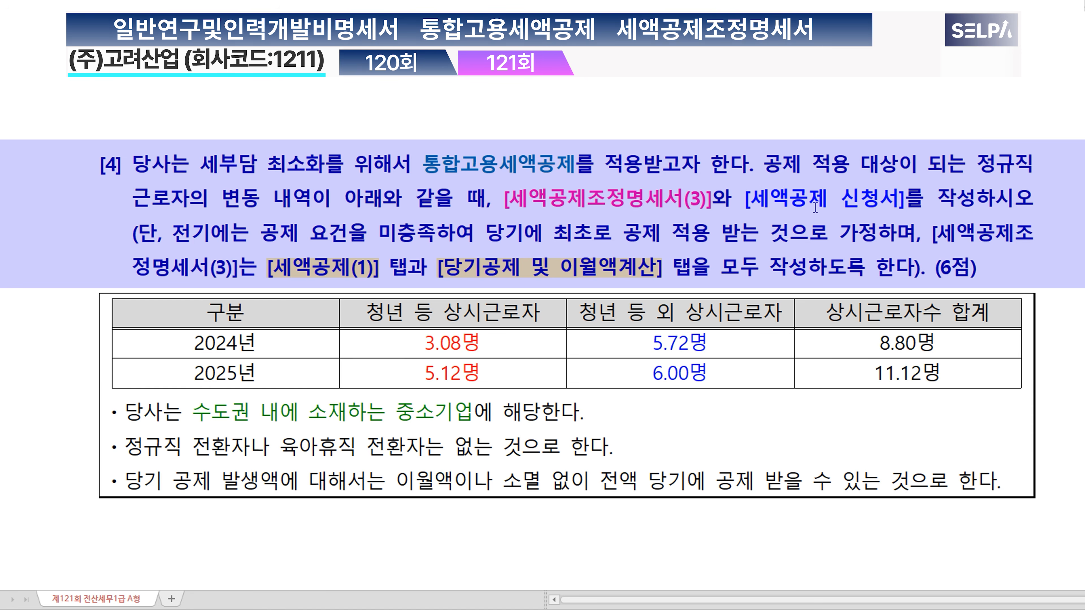
{"action": "key", "text": "alt+Tab"}
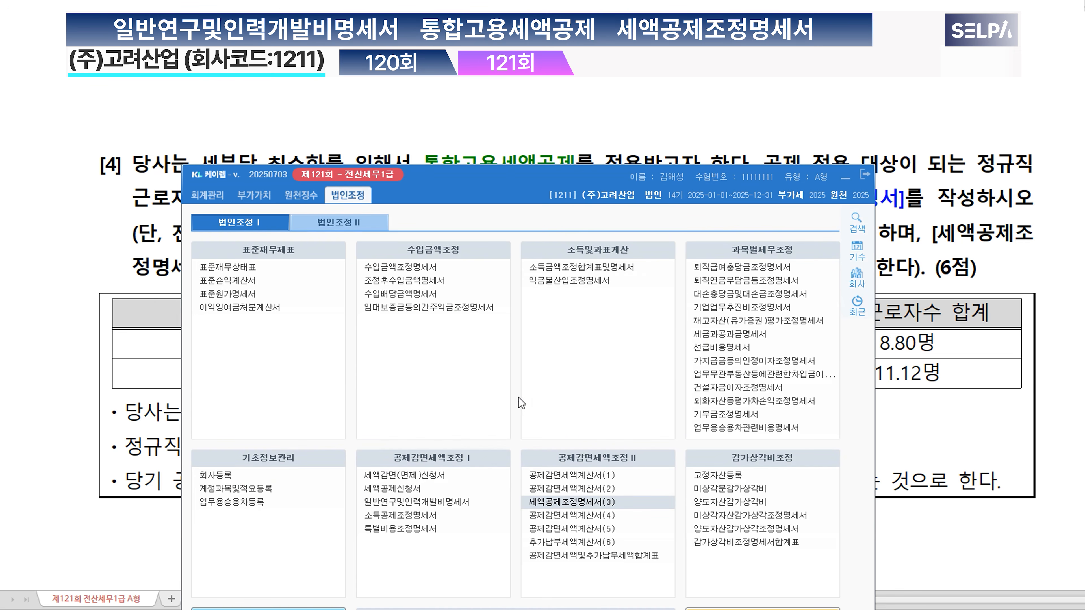
{"action": "left_click", "coordinate": [403, 493]}
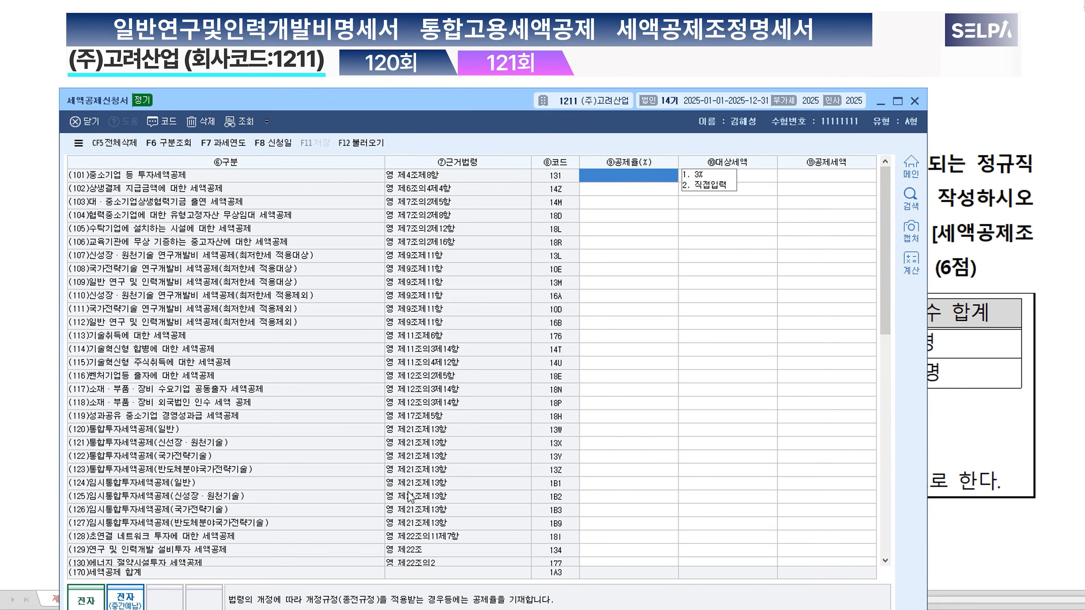
{"action": "left_click", "coordinate": [367, 144]}
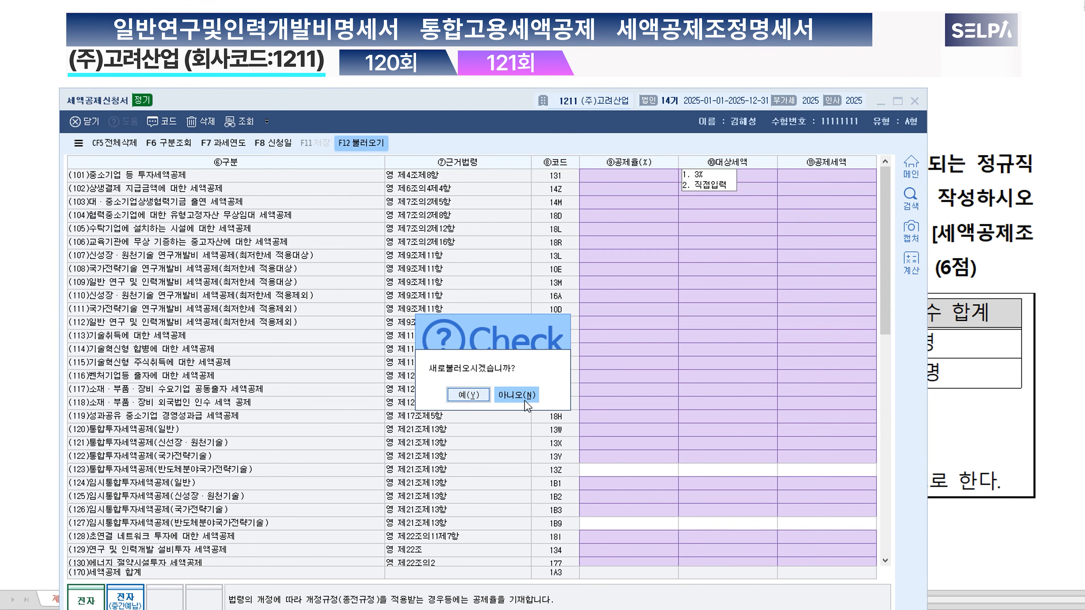
{"action": "left_click", "coordinate": [474, 396]}
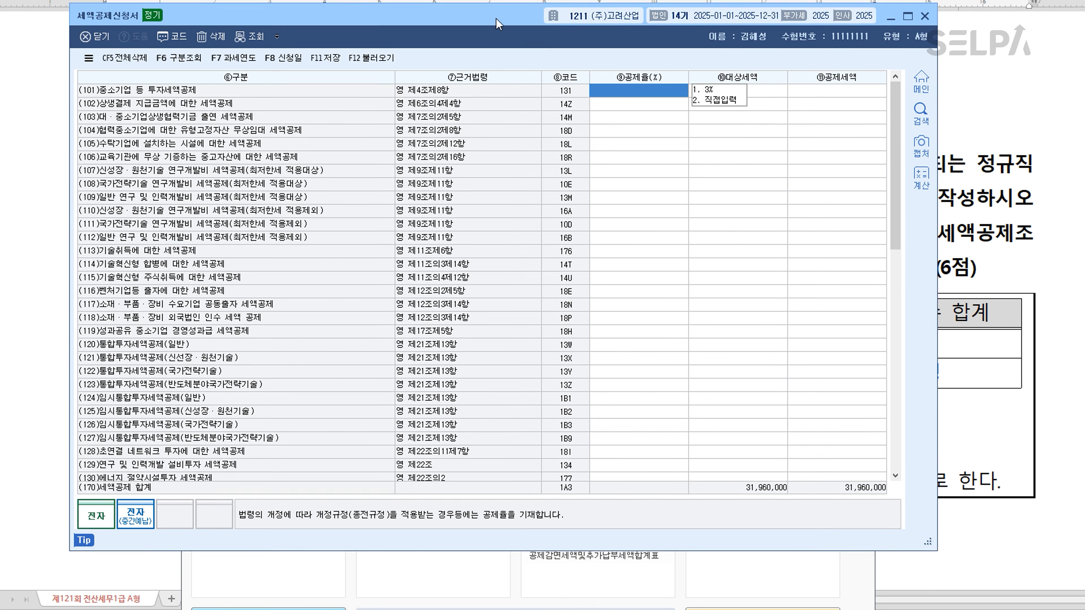
Step: Check the (147)통합고용세액공제 row in 세액공제신청서, save and close the form, and minimise 케이렙
{"action": "scroll", "coordinate": [756, 306], "scroll_direction": "down", "scroll_amount": 12}
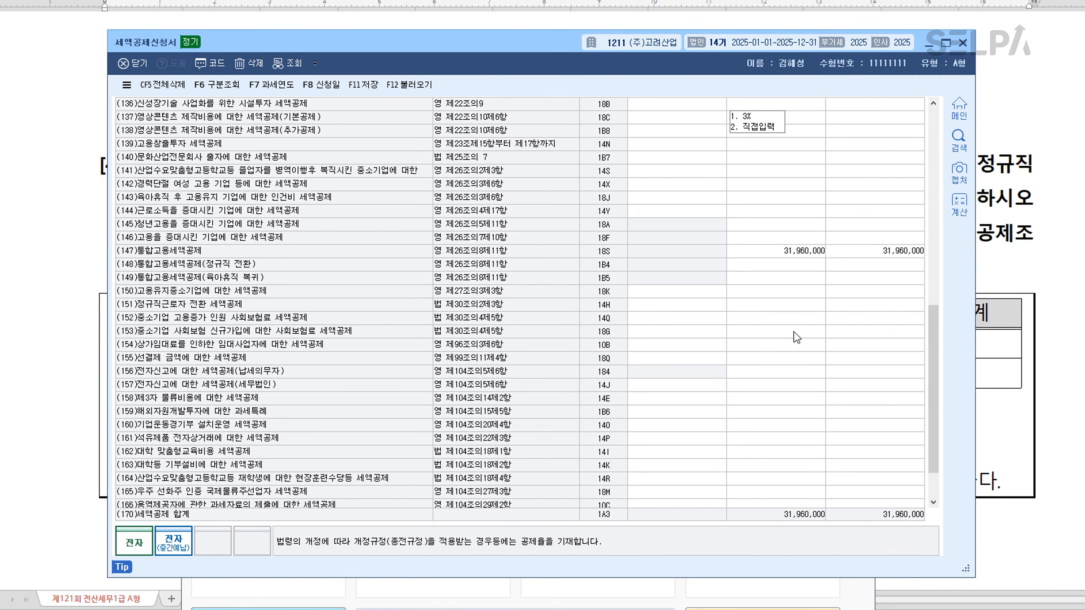
{"action": "left_click", "coordinate": [797, 249]}
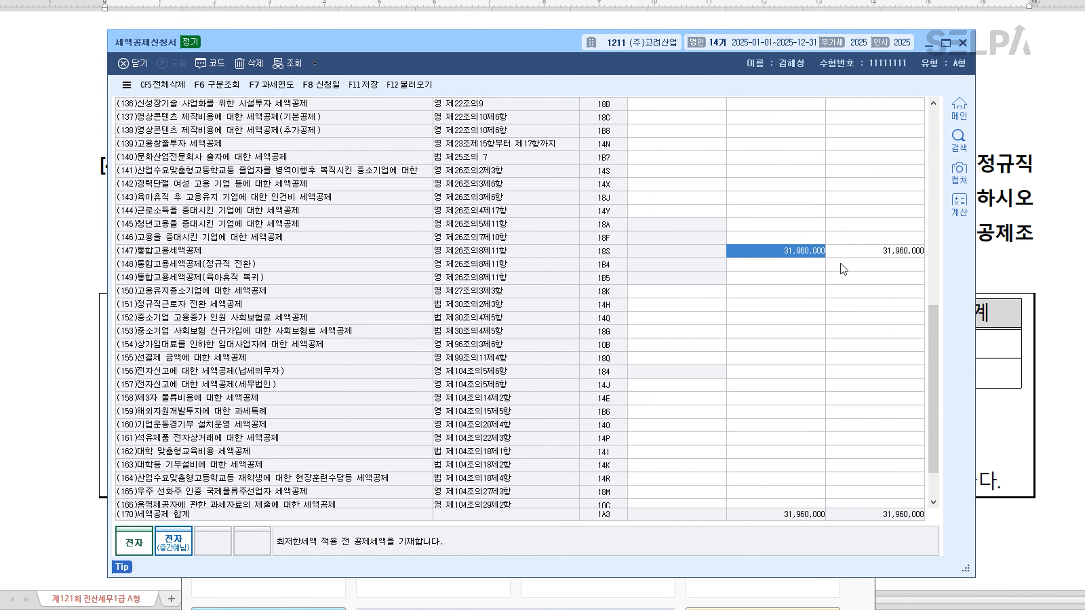
{"action": "left_click", "coordinate": [364, 88]}
{"action": "left_click", "coordinate": [963, 43]}
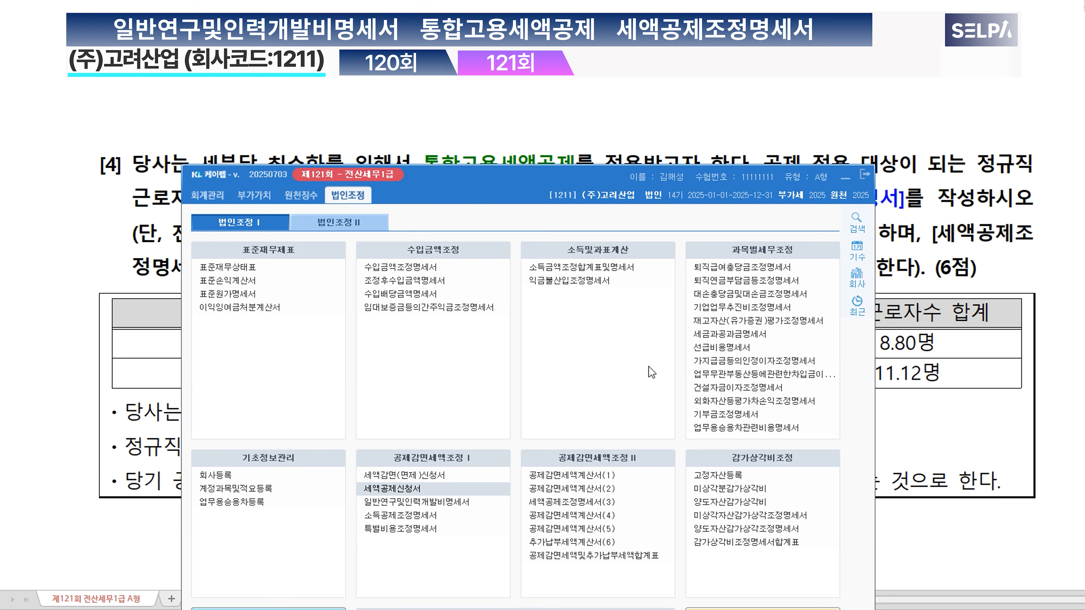
{"action": "left_click", "coordinate": [843, 177]}
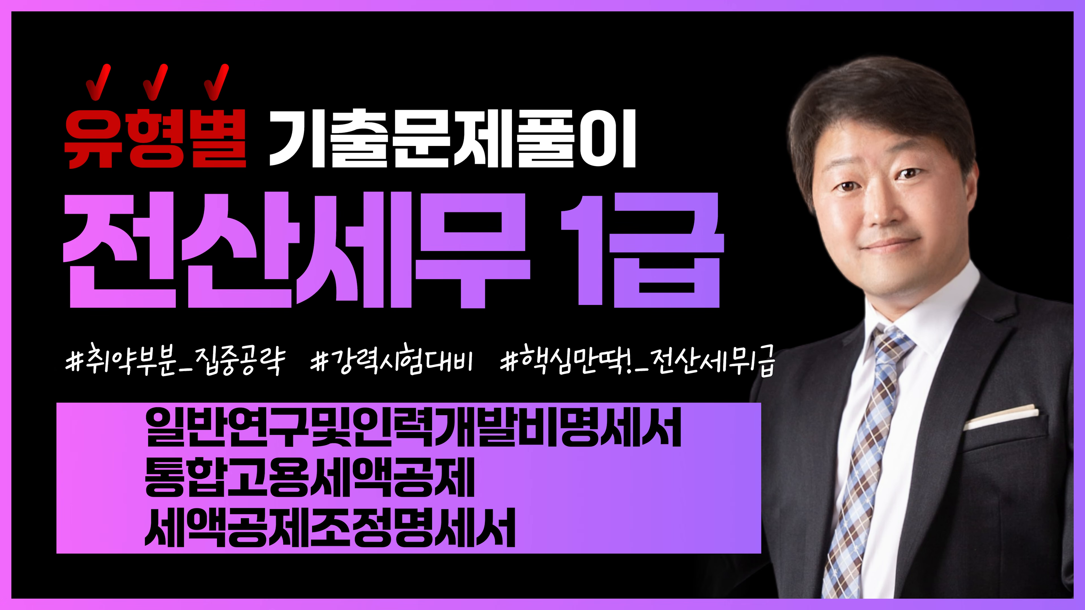